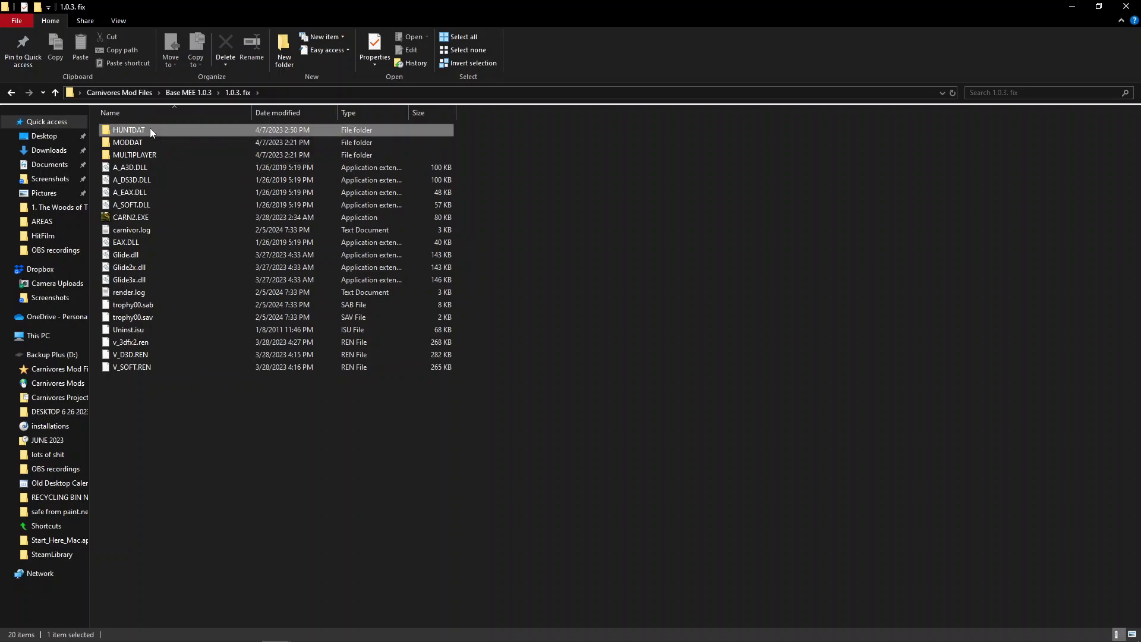
Open the AREAS folder inside HUNTDAT
double_click(156, 129)
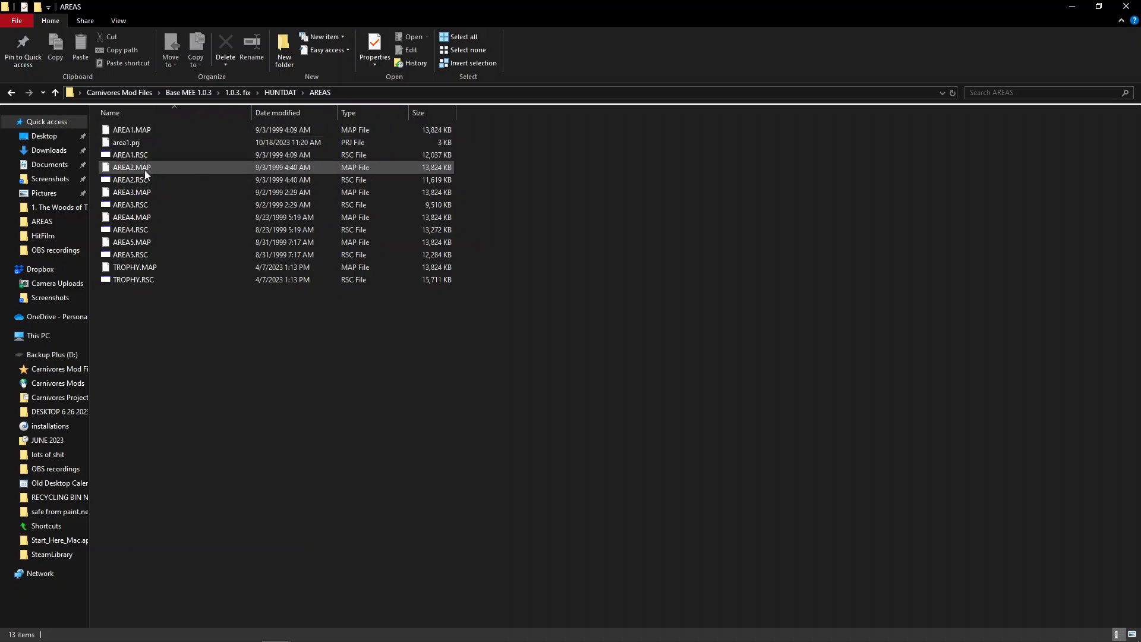
left_click(131, 144)
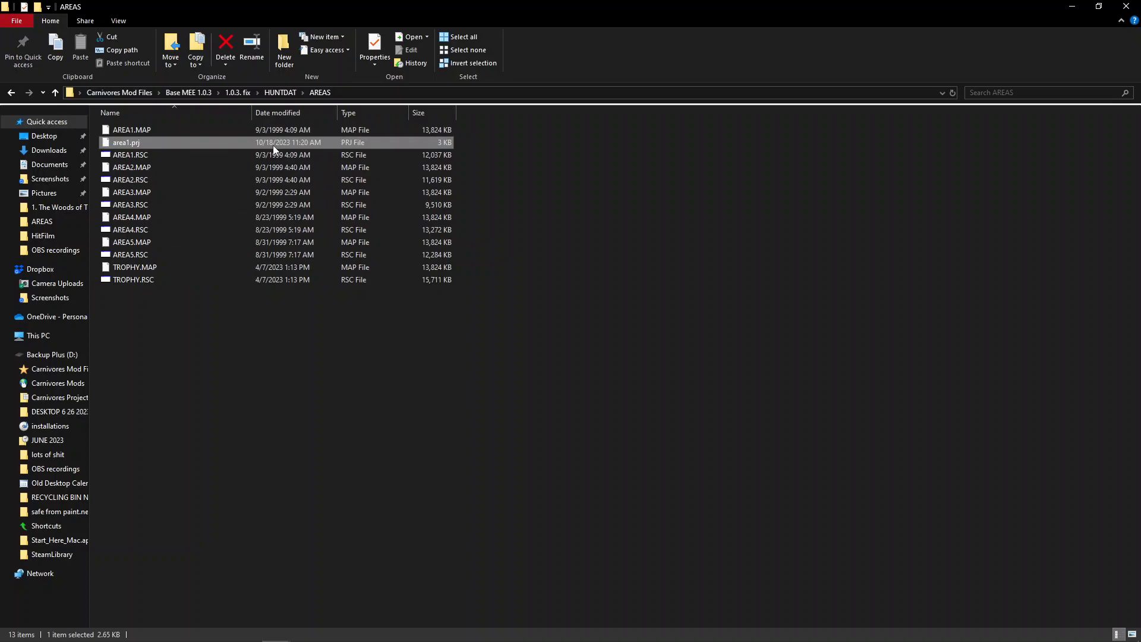
left_click(491, 141)
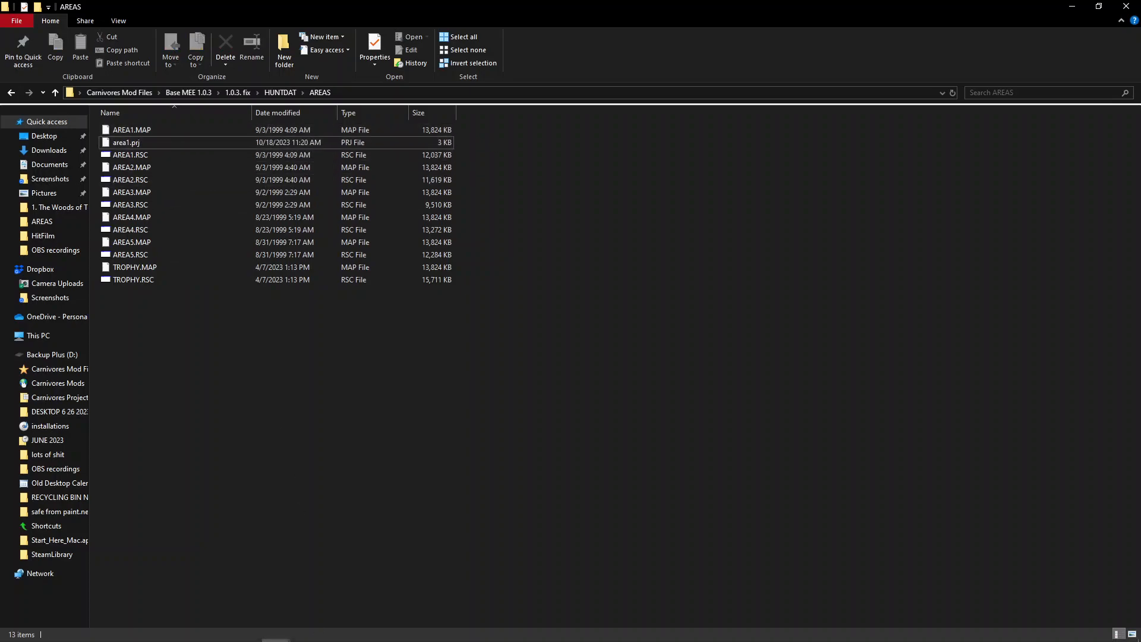
left_click(364, 630)
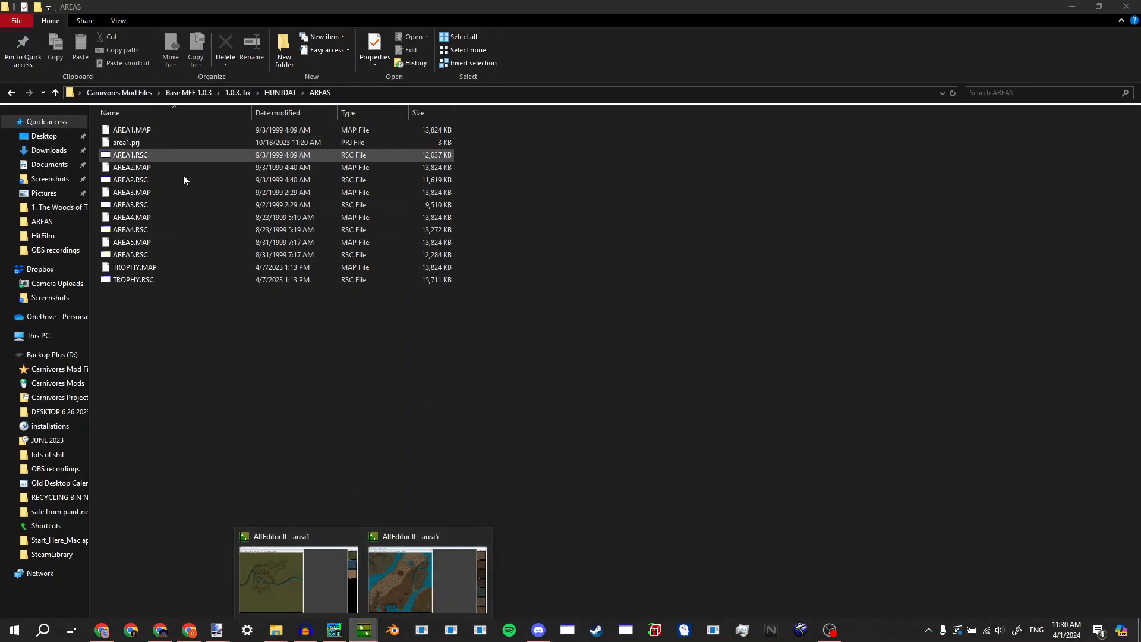
left_click(190, 321)
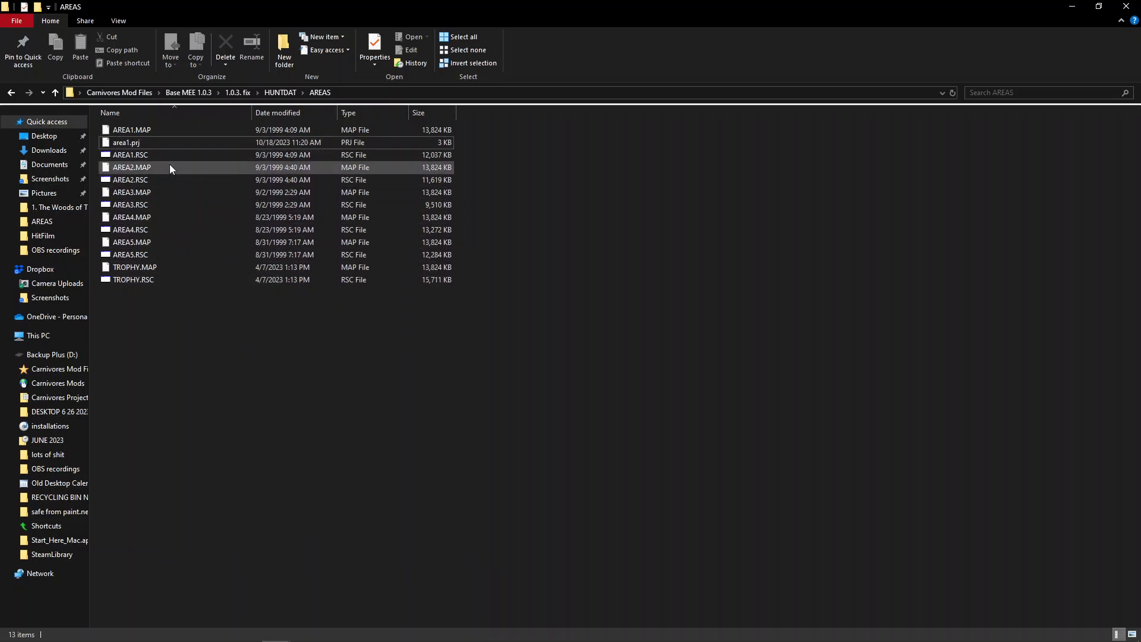
Delete the area1.prj file from the AREAS folder
right_click(163, 145)
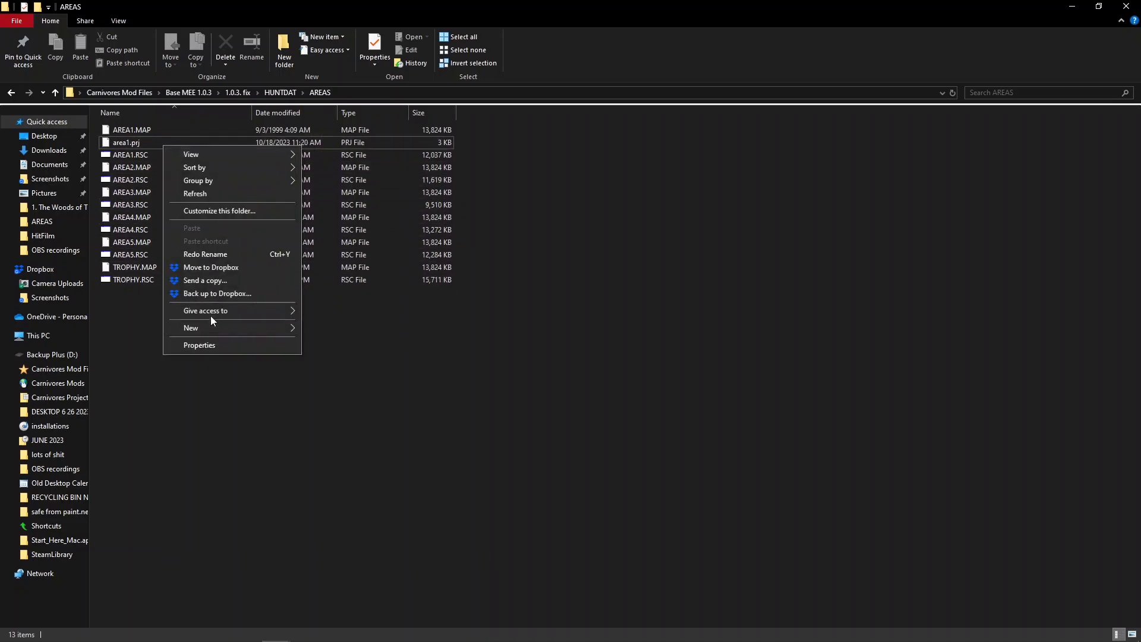
right_click(148, 146)
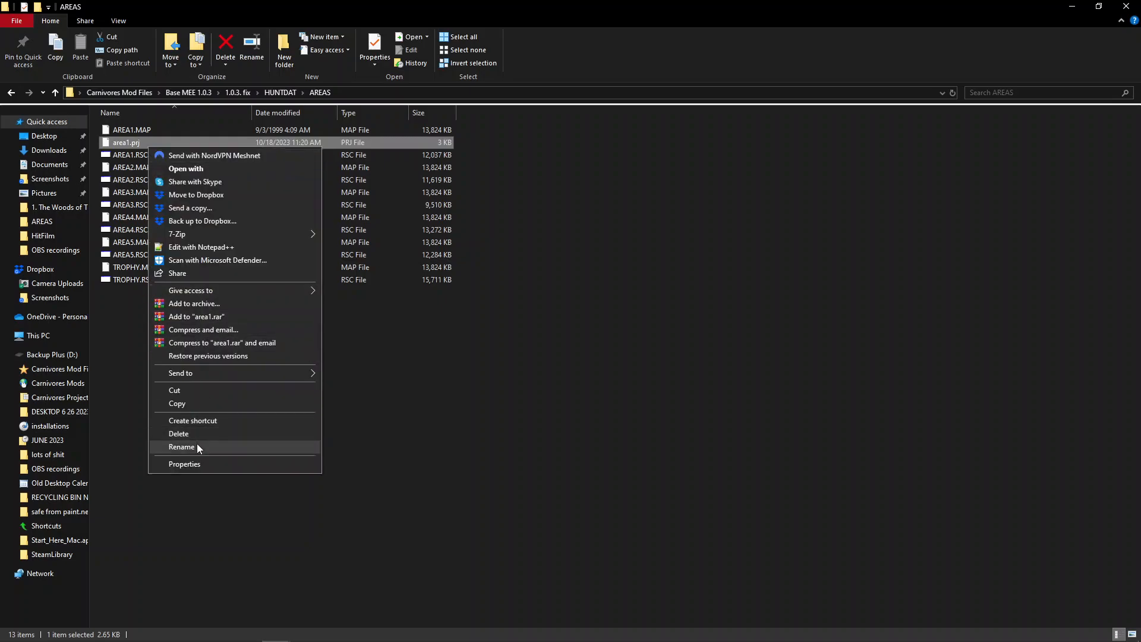
left_click(199, 434)
left_click_drag(503, 127, 395, 272)
Highlight the AREA1.MAP and AREA1.RSC files together, then clear the selection
left_click(223, 134)
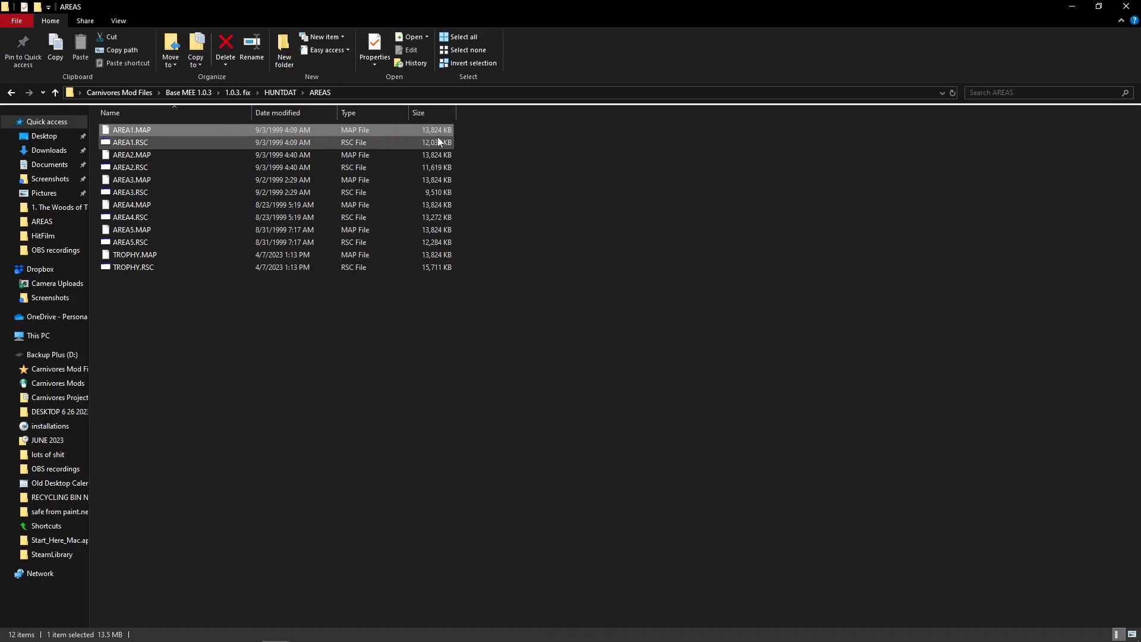
left_click_drag(465, 129, 441, 141)
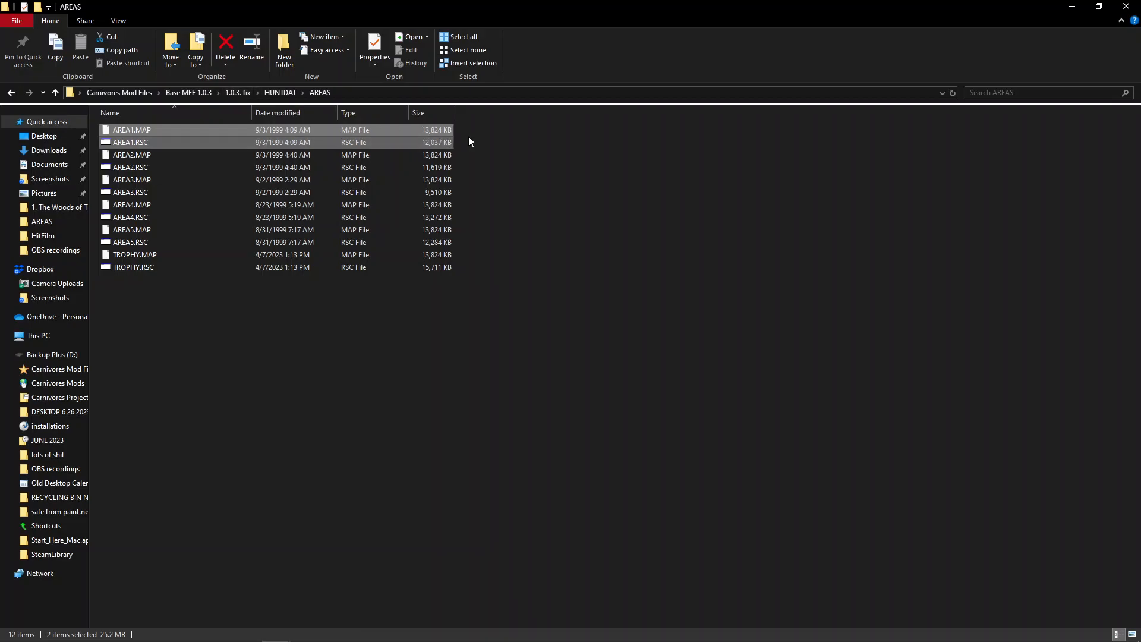
left_click(497, 148)
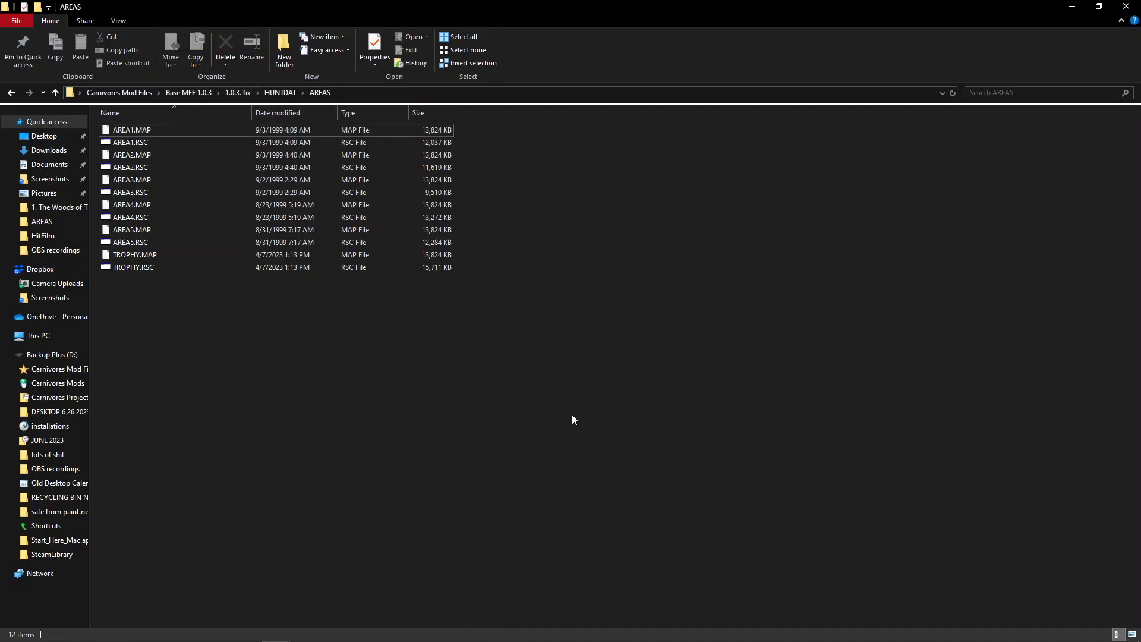
Launch the Carnivores .rsc File Editor and place its window beside the file list
left_click(148, 143)
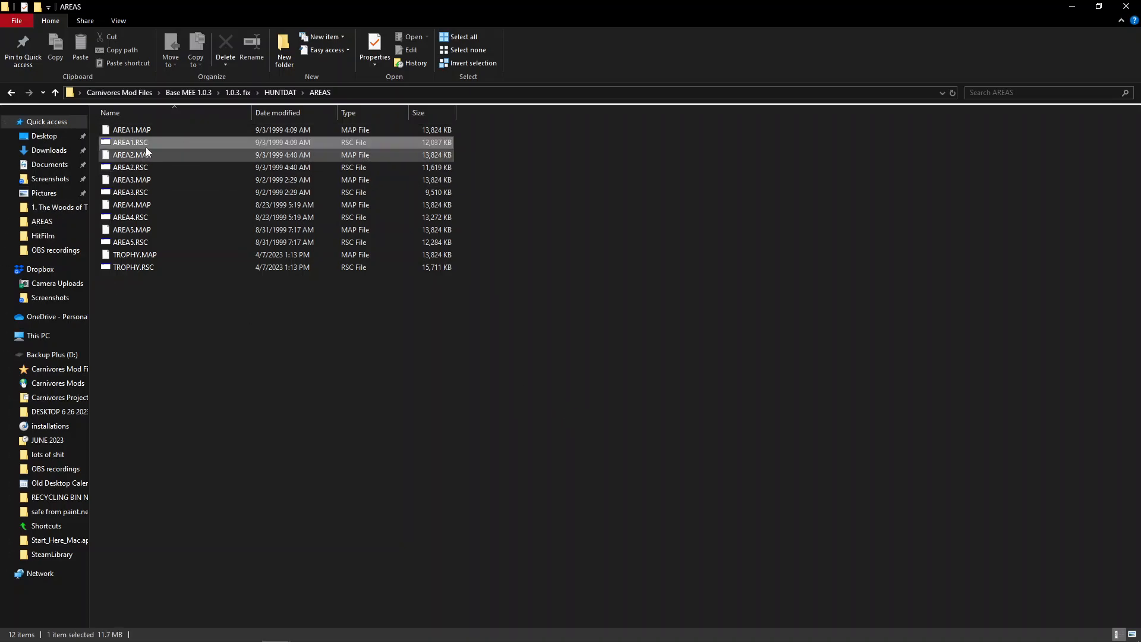
mouse_move(572, 635)
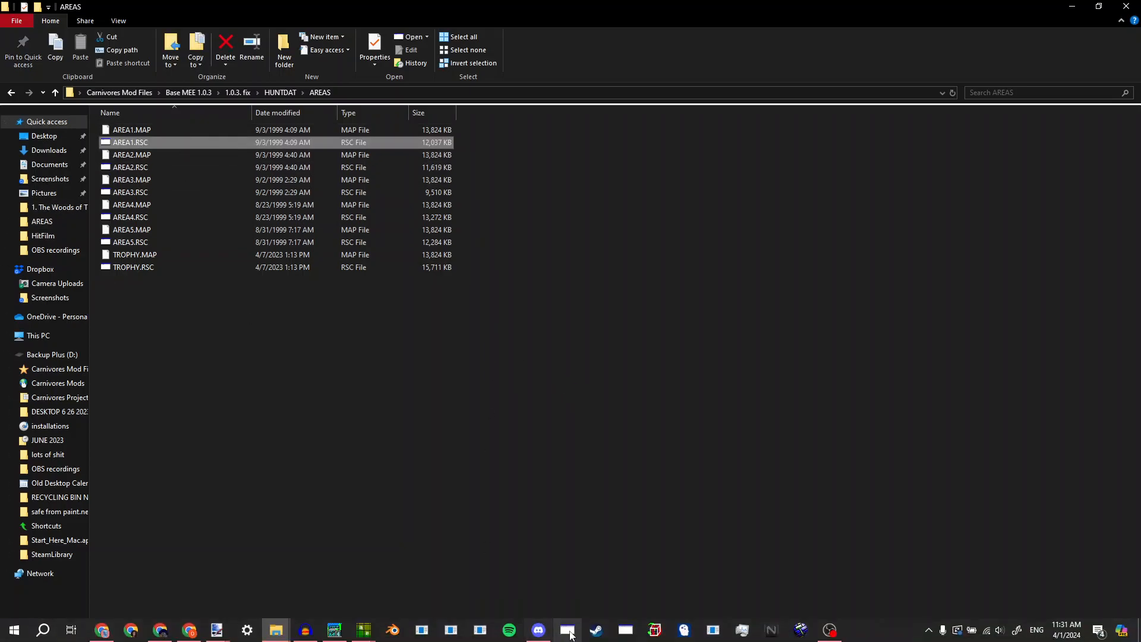
left_click(626, 630)
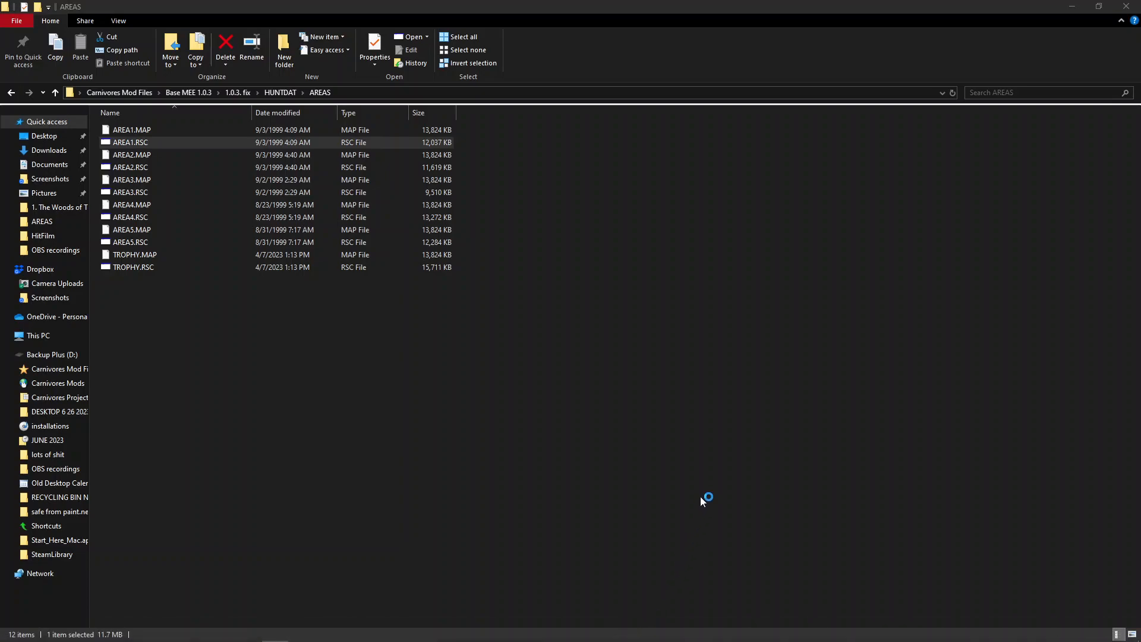
left_click_drag(515, 235, 630, 264)
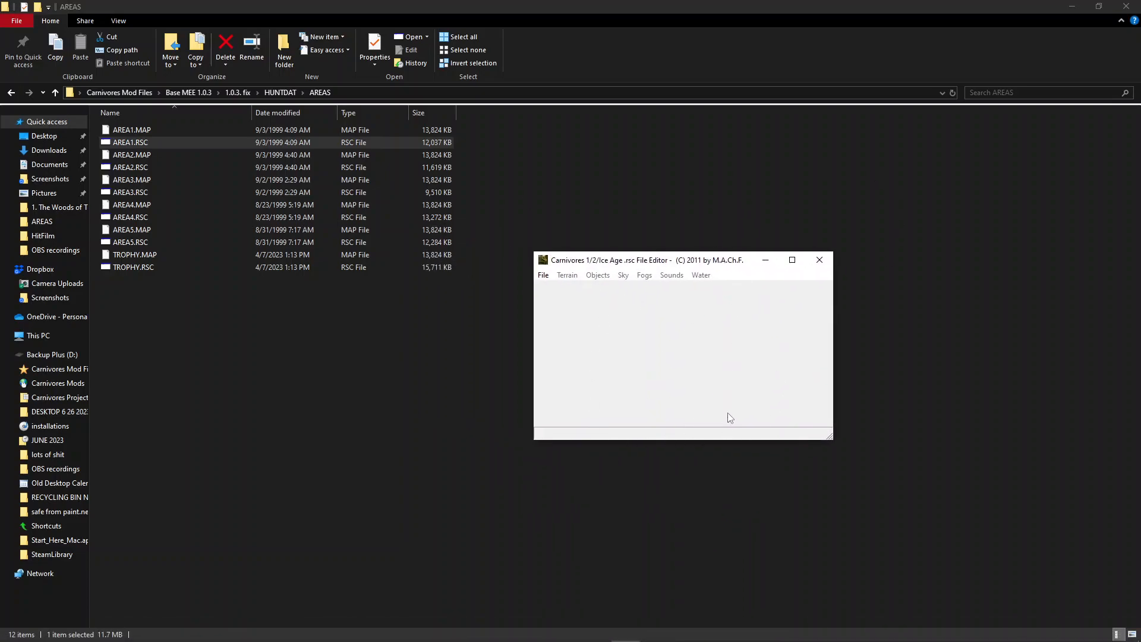
Load AREA1.RSC from Carnivores Mod Files, Base MEE 1.0.3, 1.0.3. fix, HUNTDAT, AREAS into the editor
left_click(544, 277)
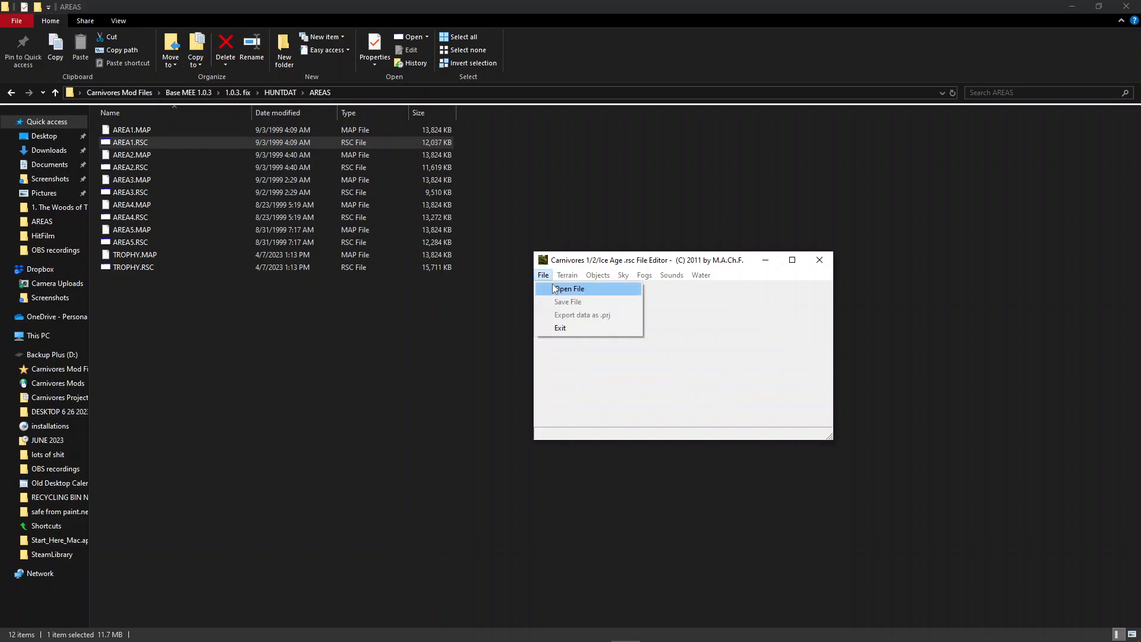
left_click(557, 290)
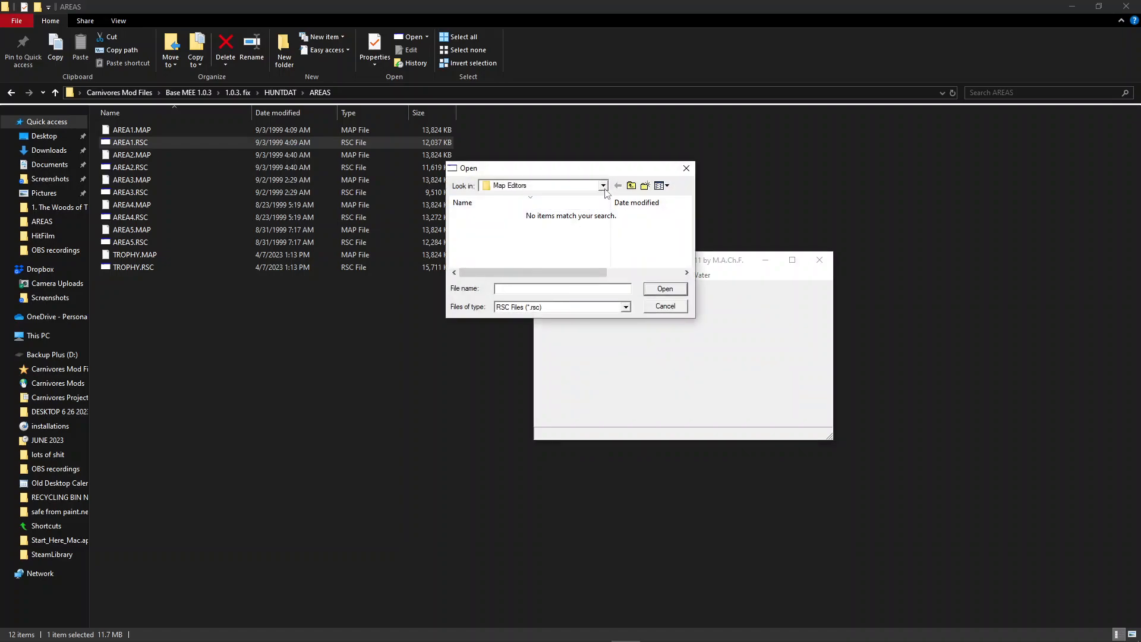
left_click(602, 186)
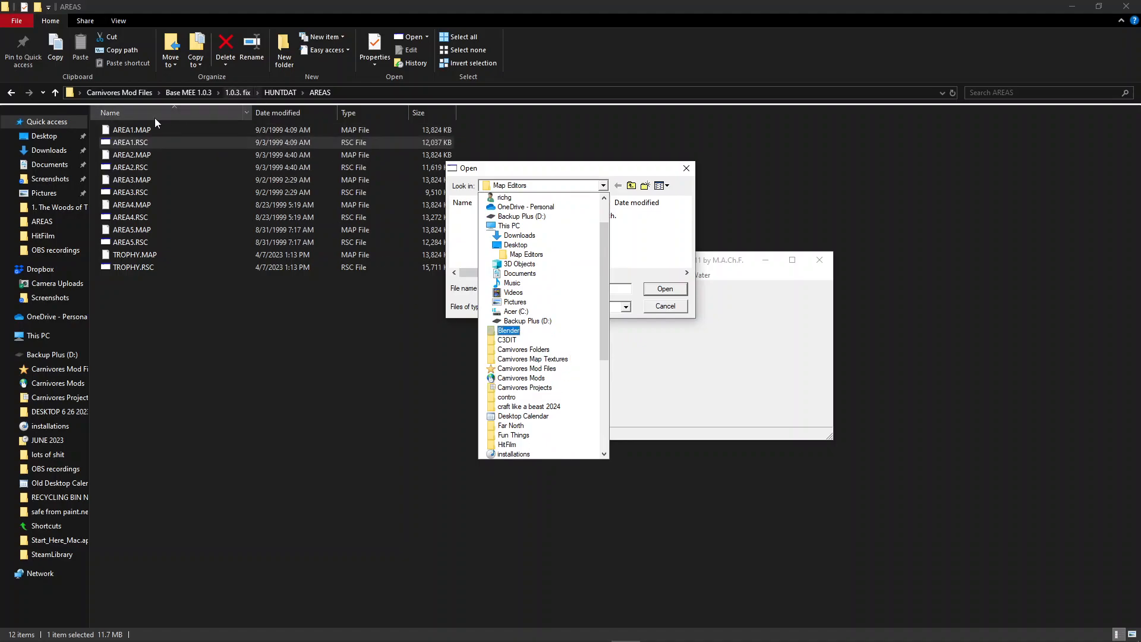
left_click(526, 368)
double_click(554, 237)
double_click(531, 216)
double_click(527, 217)
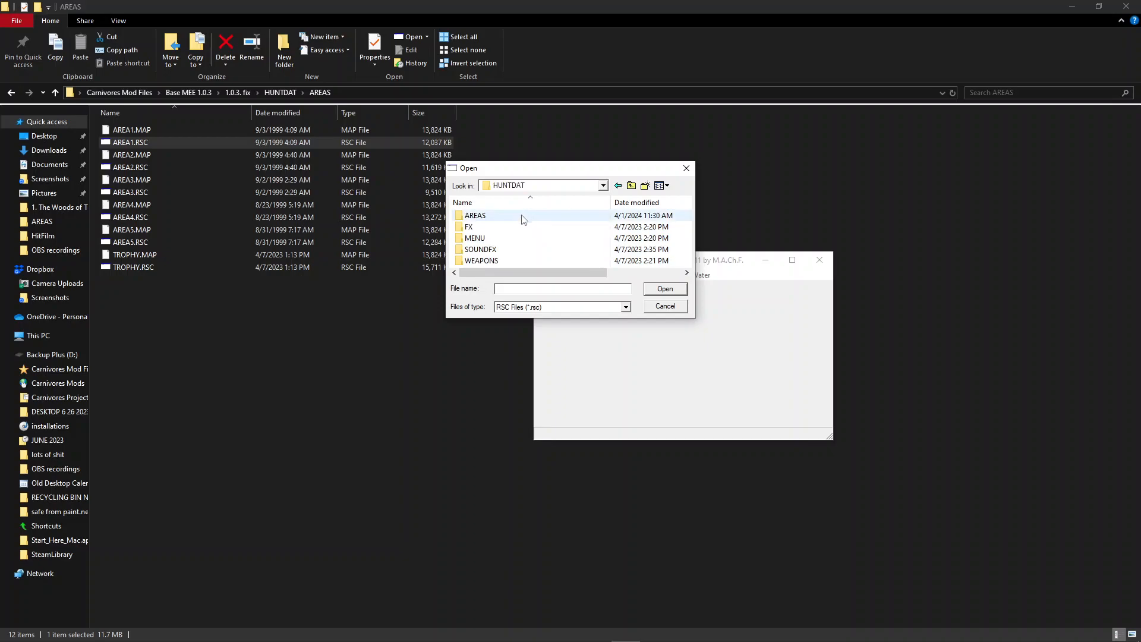
double_click(524, 216)
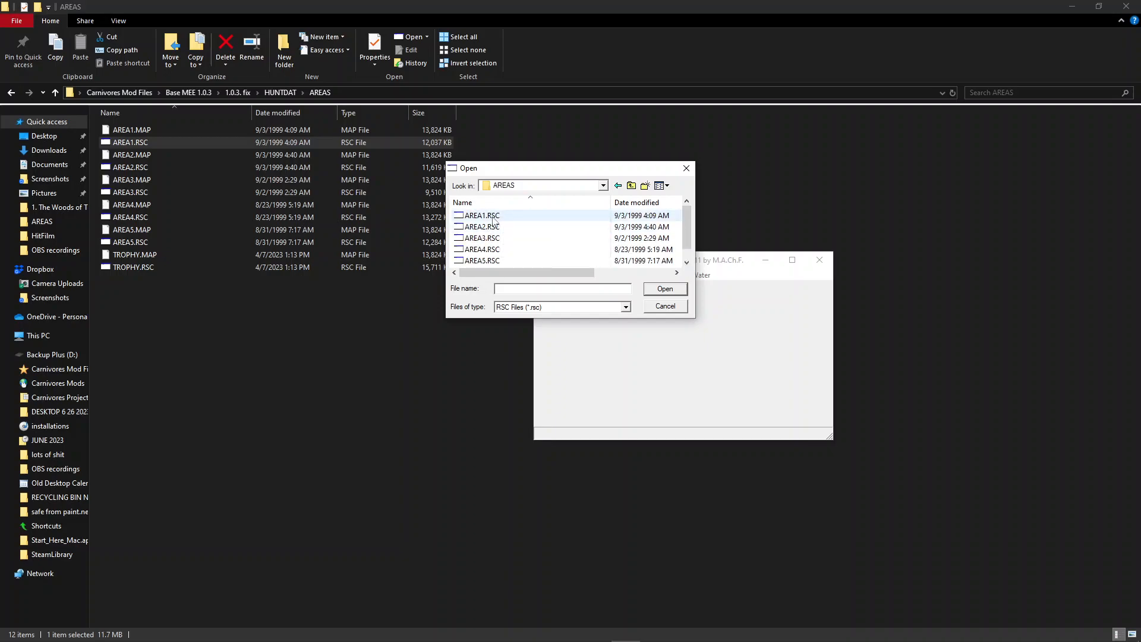
double_click(493, 220)
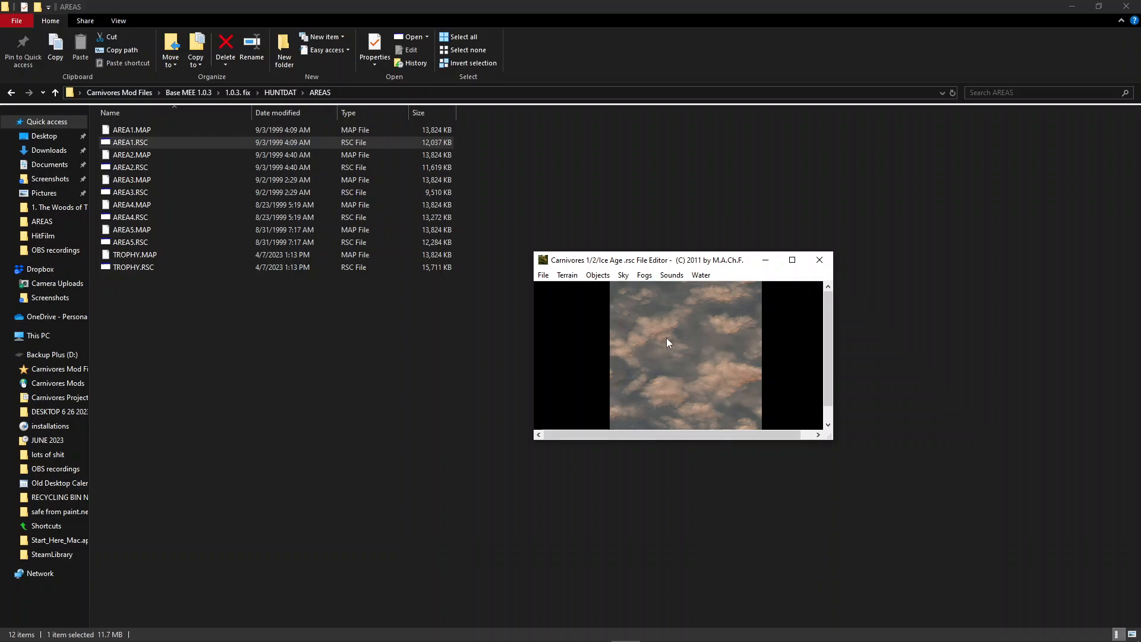
Preview the map's dawn, day and night sky textures
left_click(623, 275)
left_click(633, 289)
left_click(624, 275)
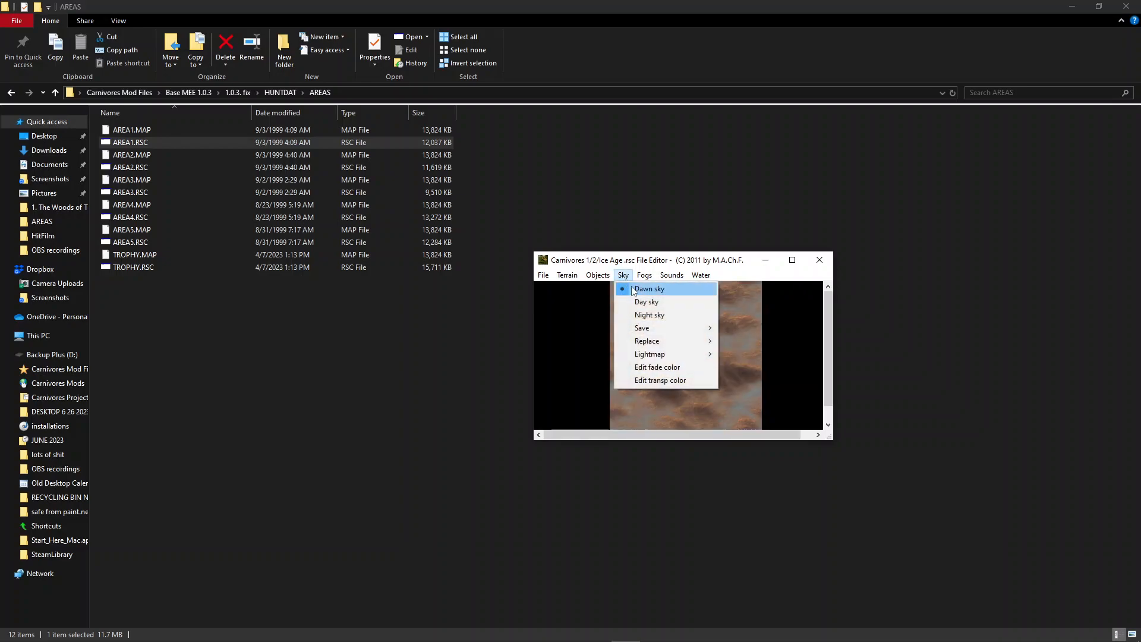
left_click(646, 302)
left_click(623, 275)
left_click(649, 315)
Save the day sky as a 32-bit BMP on the Desktop, named "delphaeus sky noon"
left_click(624, 276)
left_click(647, 302)
left_click(624, 276)
mouse_move(648, 332)
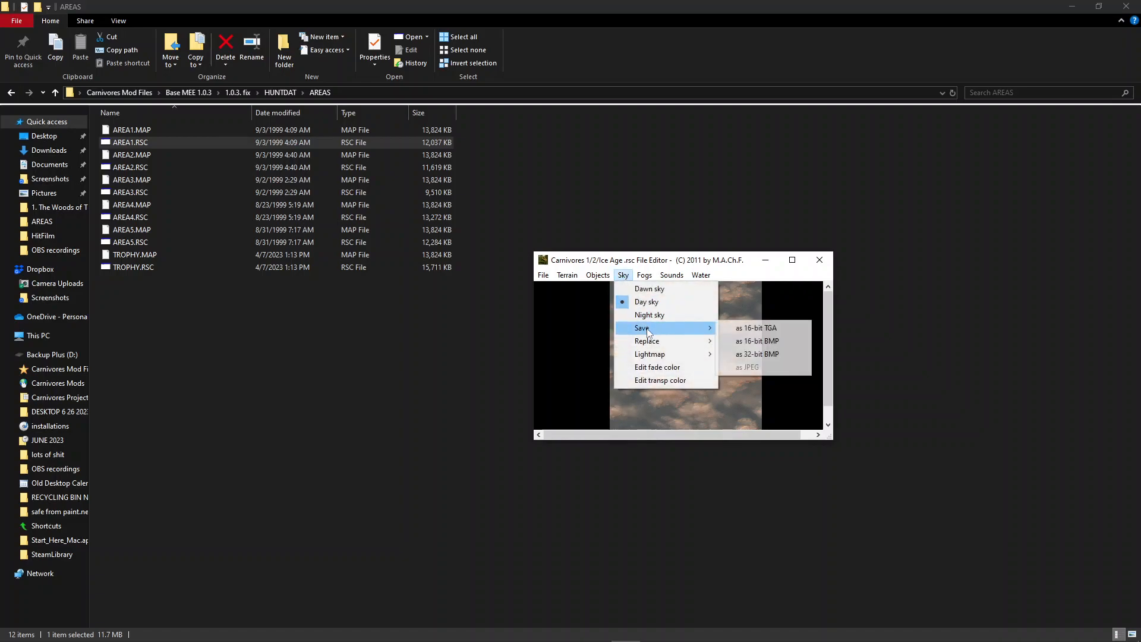
left_click(764, 357)
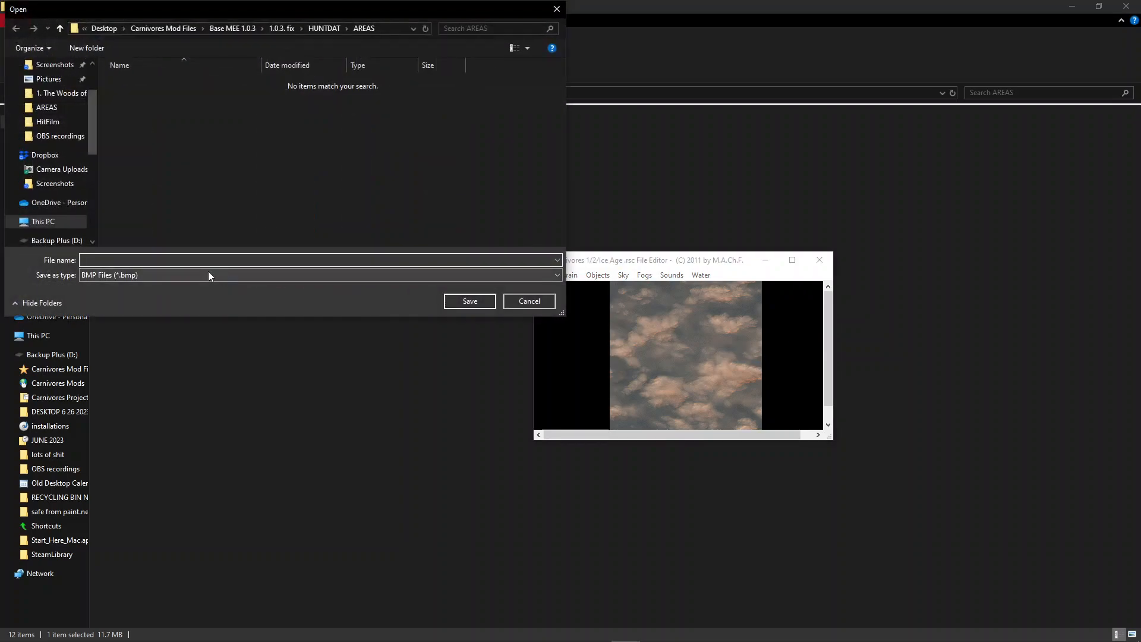
scroll(56, 85, "up", 2)
left_click(50, 77)
left_click(49, 86)
left_click(270, 262)
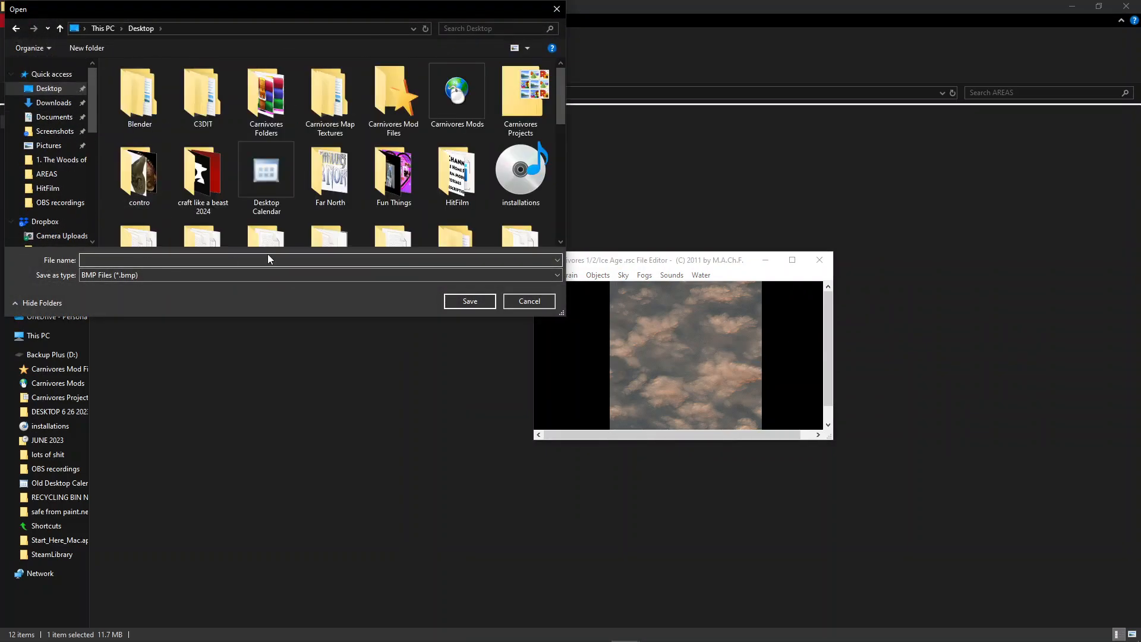
type("delphaeus sky noon")
key("Return")
View the dawn sky again and return to the day sky
left_click(623, 274)
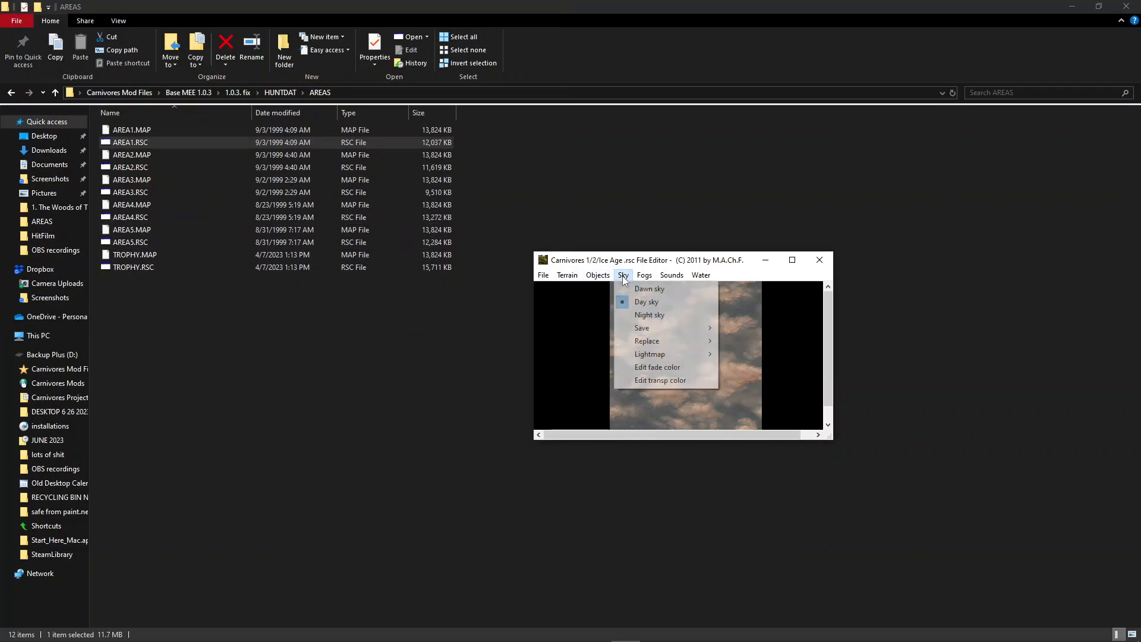
left_click(641, 288)
left_click(623, 274)
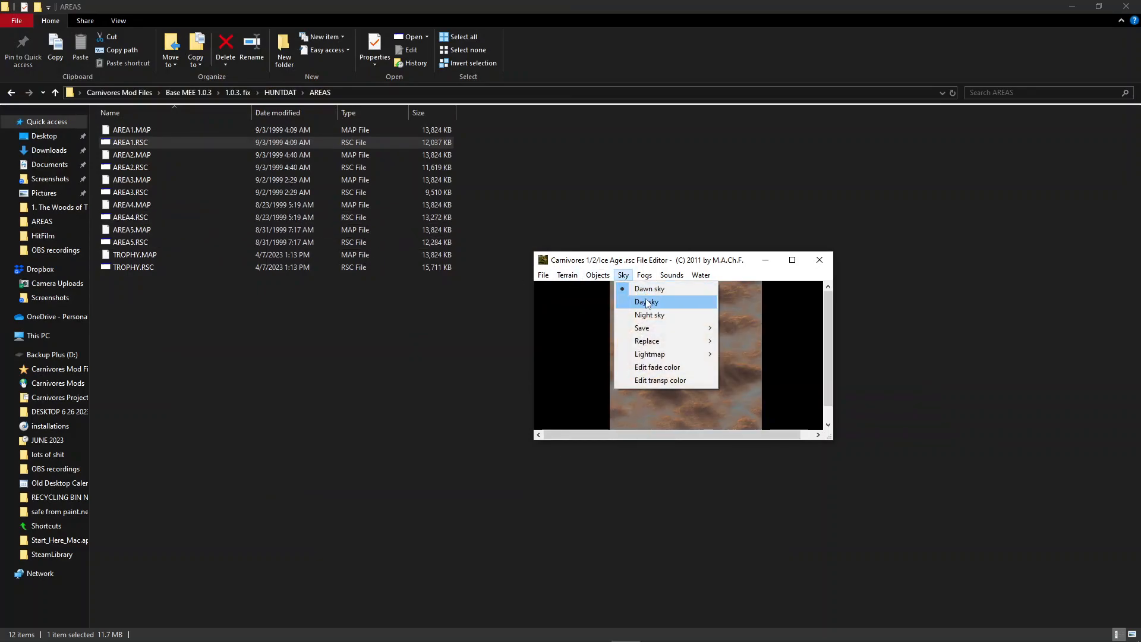
left_click(648, 302)
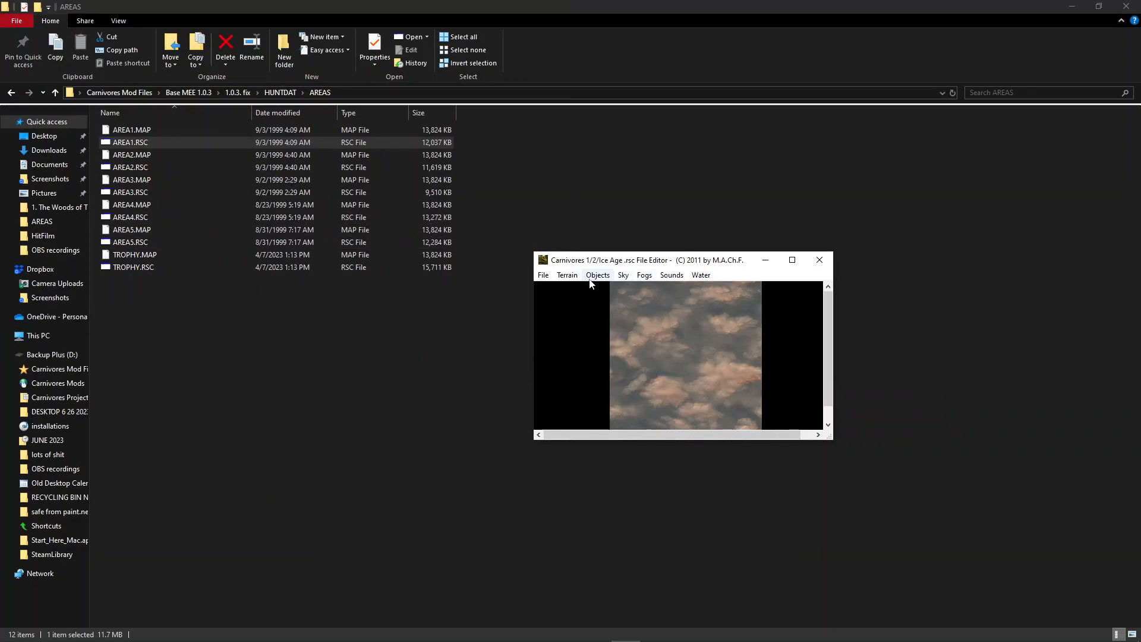
Export the map data to the Desktop as a .prj project file named area1
left_click(543, 275)
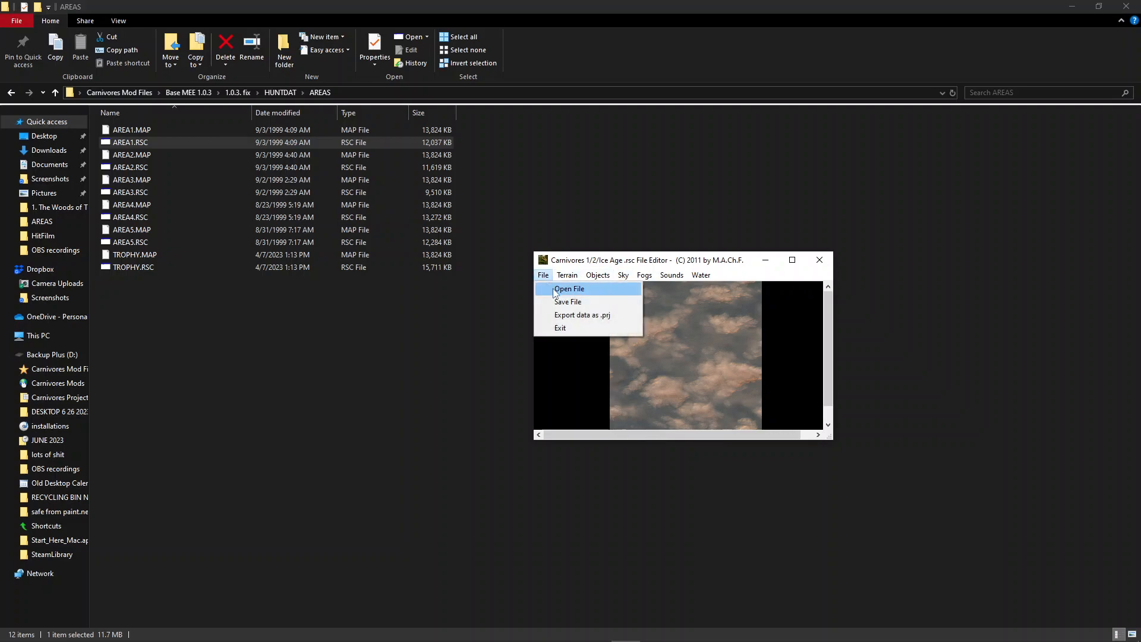
left_click(603, 319)
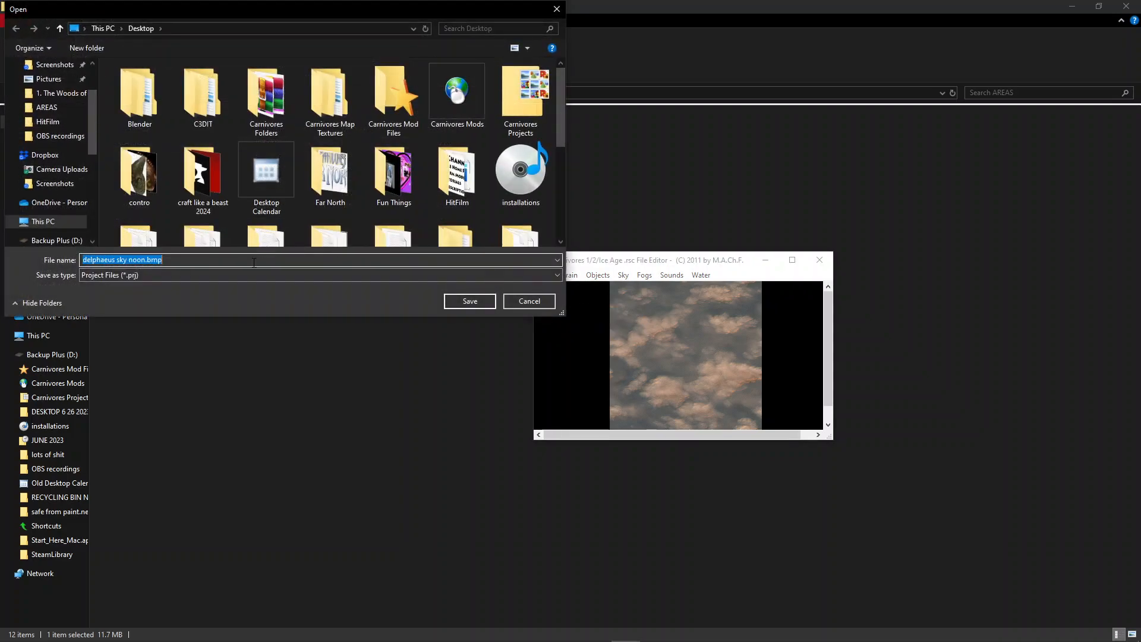
type("area1")
scroll(259, 141, "down", 3)
scroll(372, 132, "up", 3)
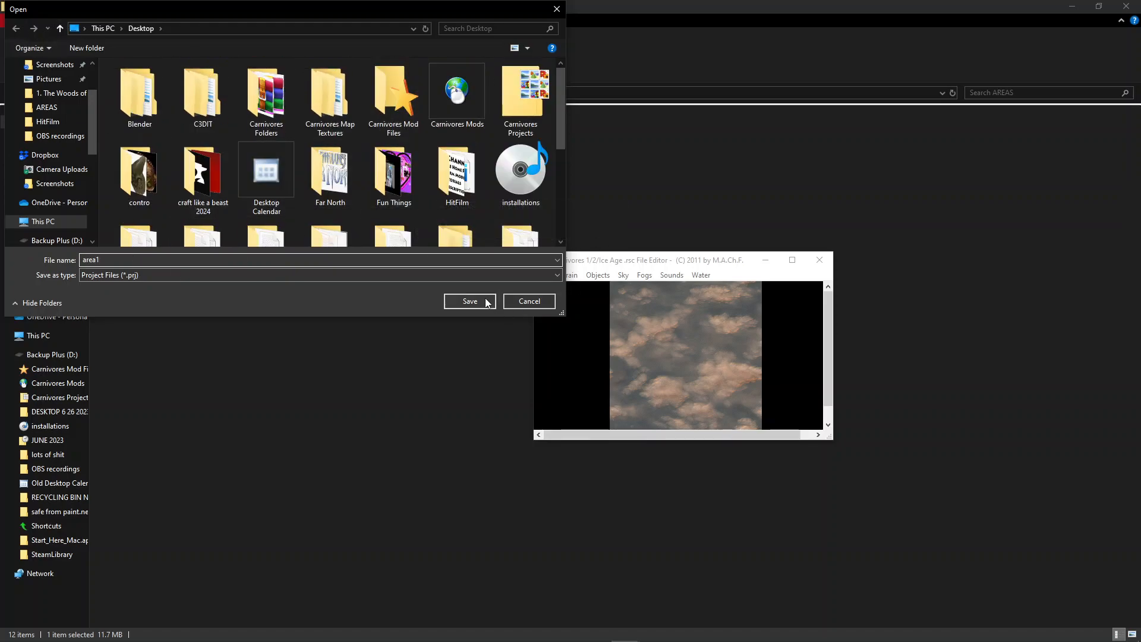
scroll(244, 161, "down", 3)
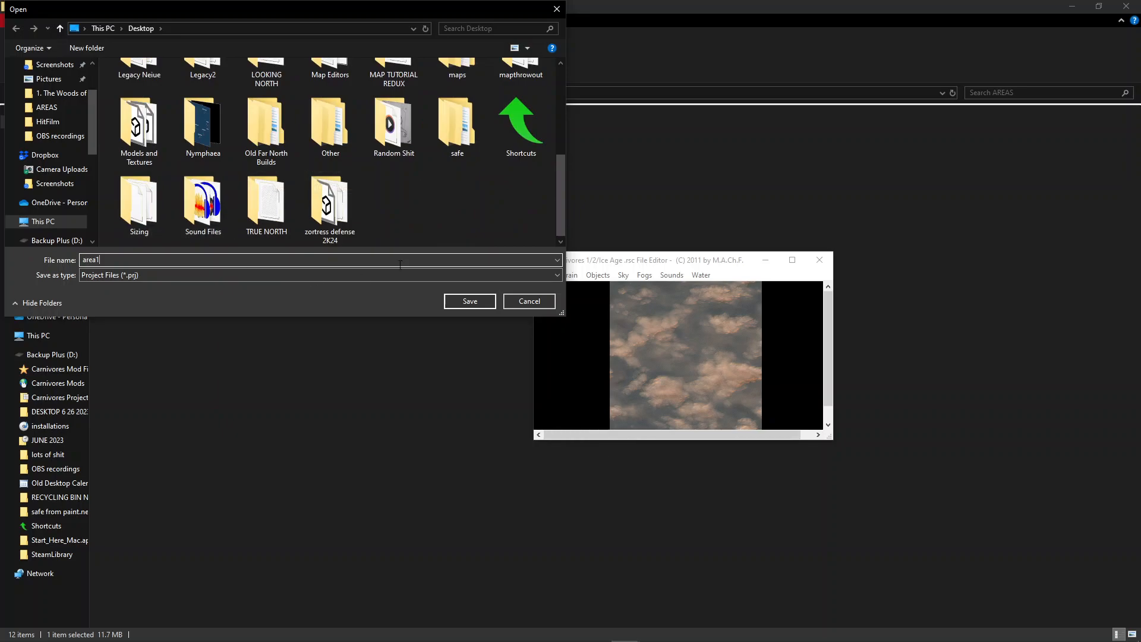
left_click(469, 302)
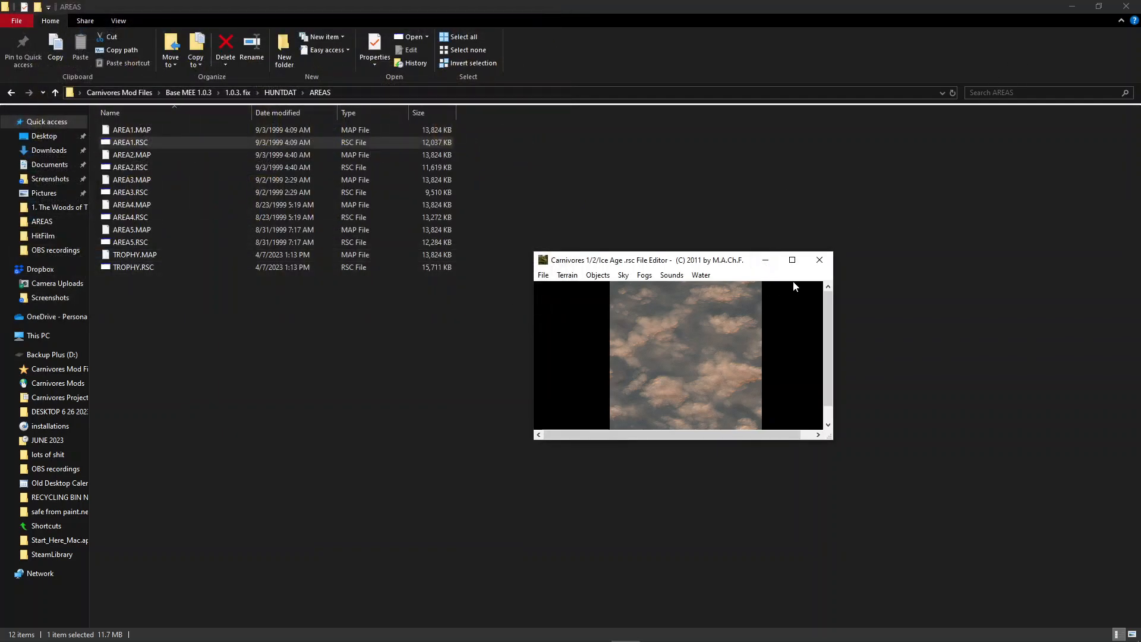
Move area1.prj from the Desktop into the AREAS folder that holds the 1.0.3. fix map files
left_click(765, 262)
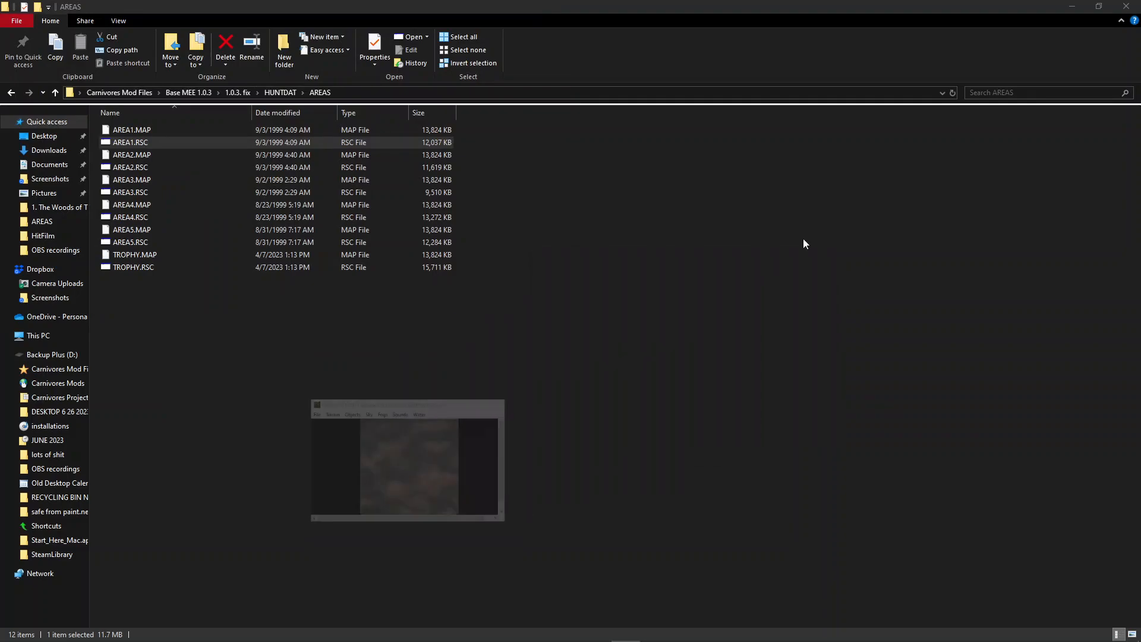
left_click(1099, 7)
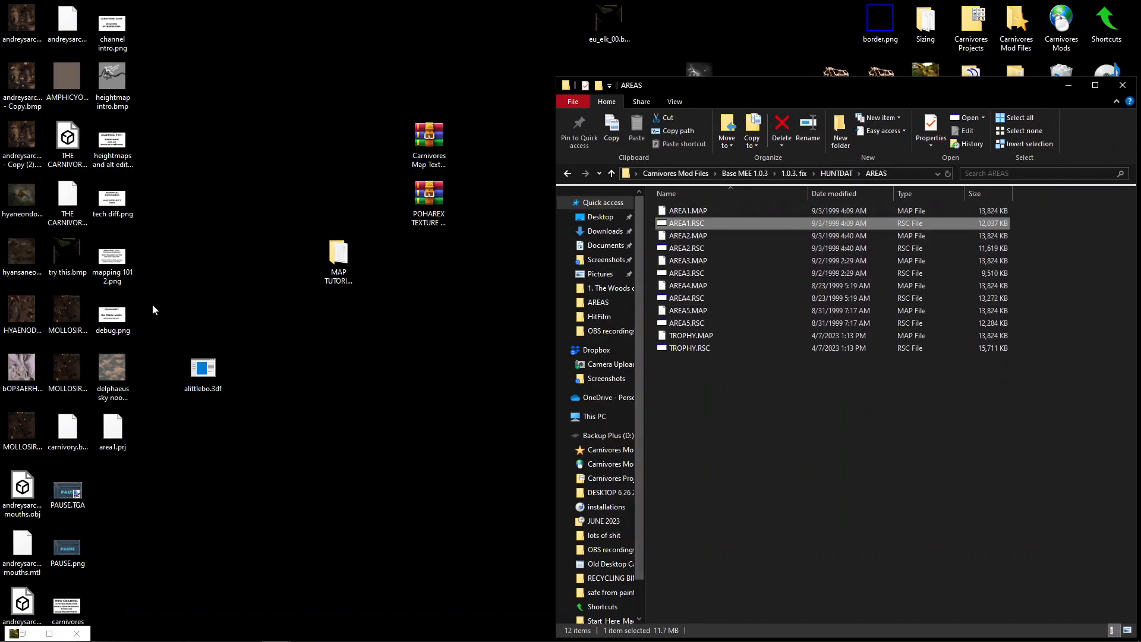
left_click_drag(151, 427, 96, 429)
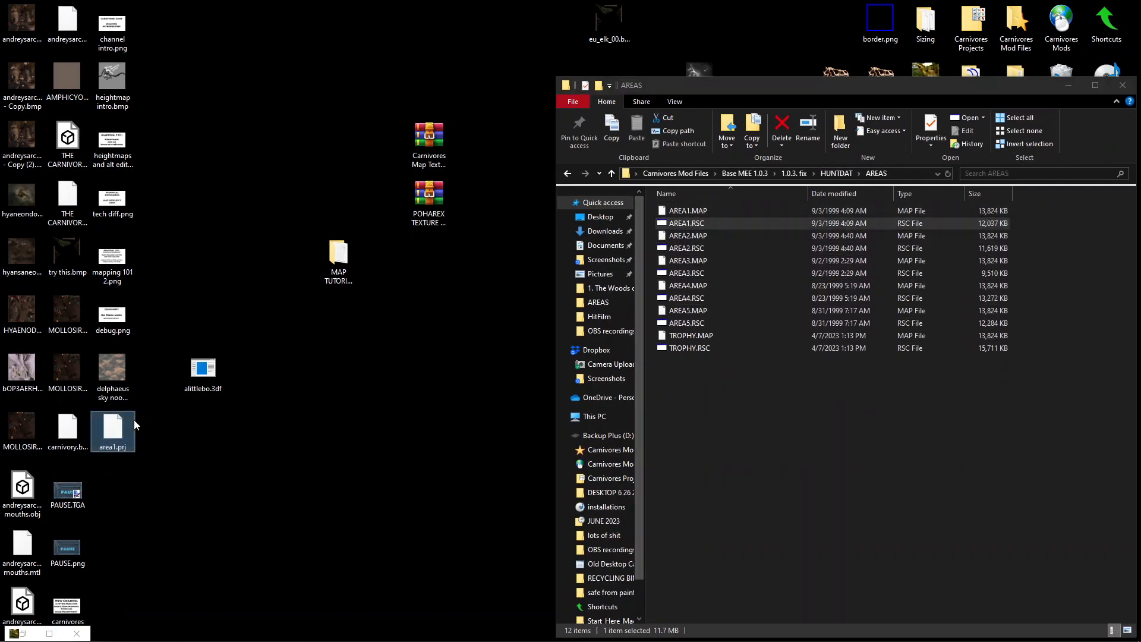
left_click_drag(98, 427, 761, 267)
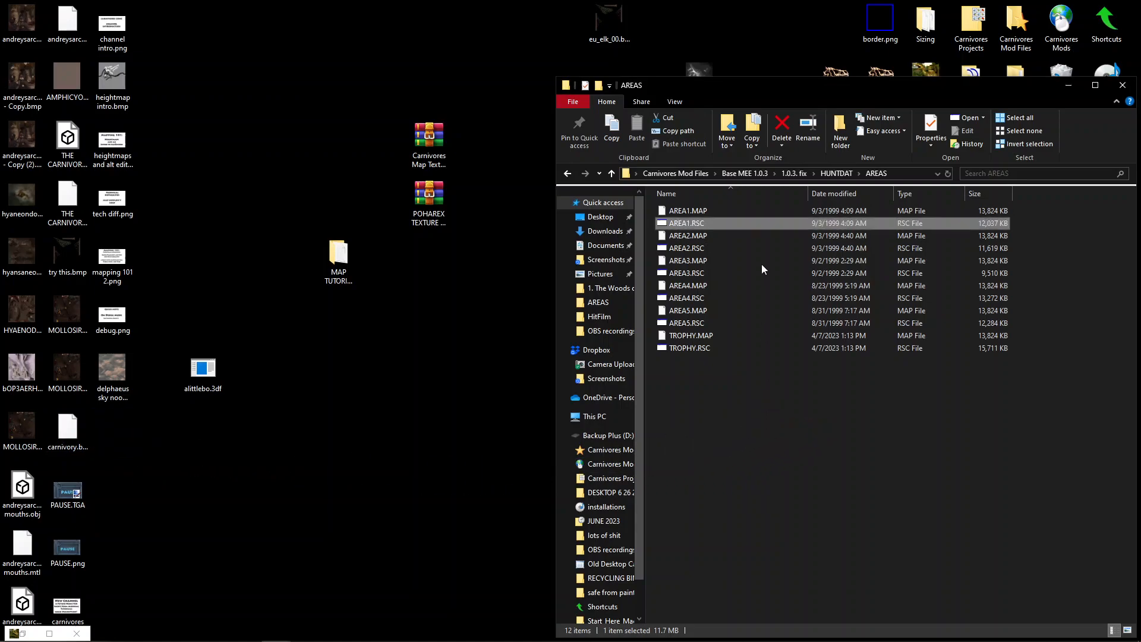
left_click(837, 173)
double_click(751, 214)
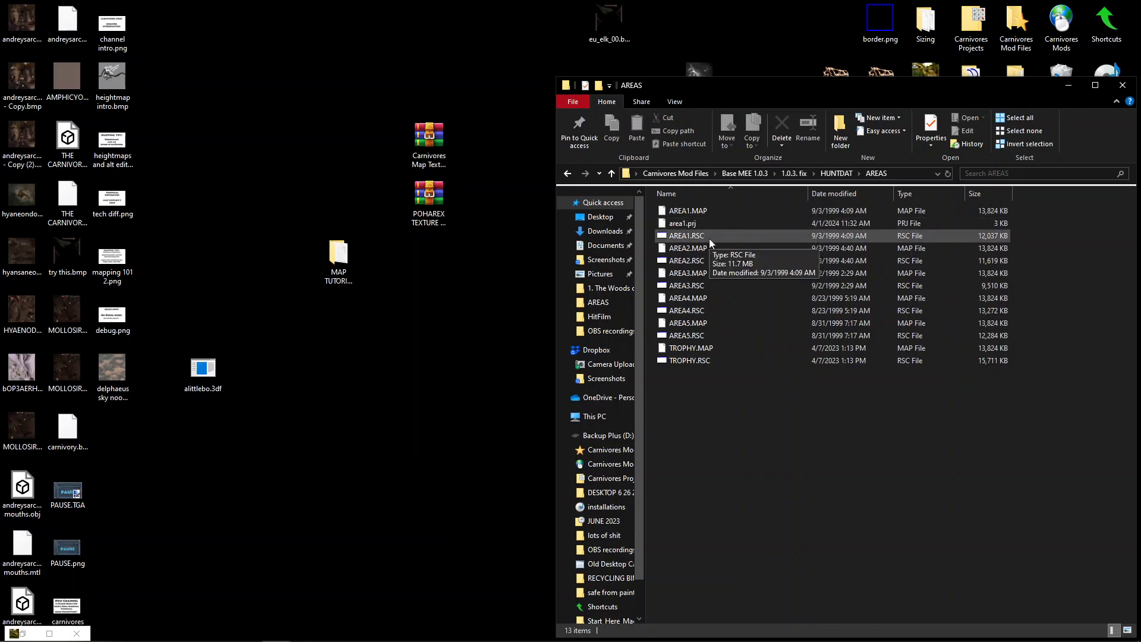
Switch to the AltEditor II window that has the area5 project open
mouse_move(446, 616)
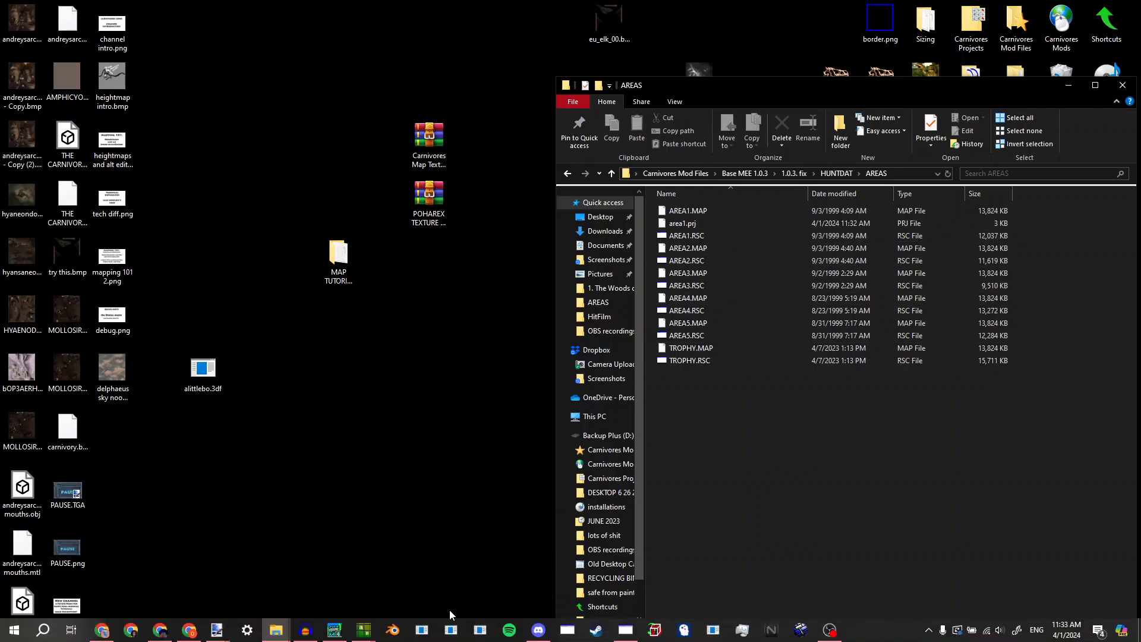
mouse_move(374, 635)
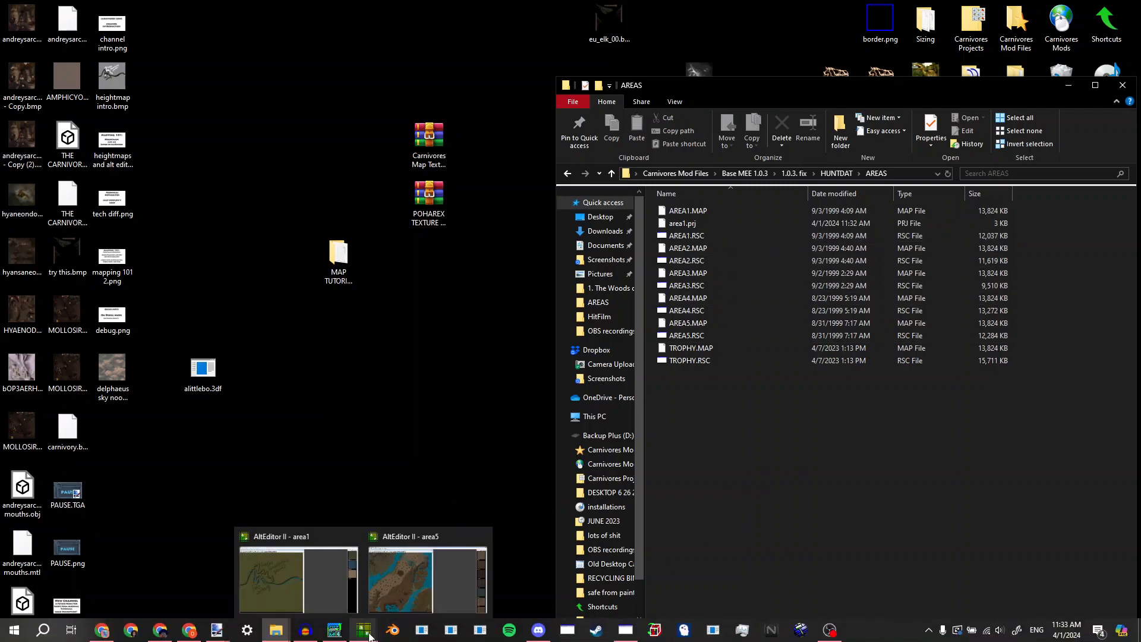
left_click(407, 581)
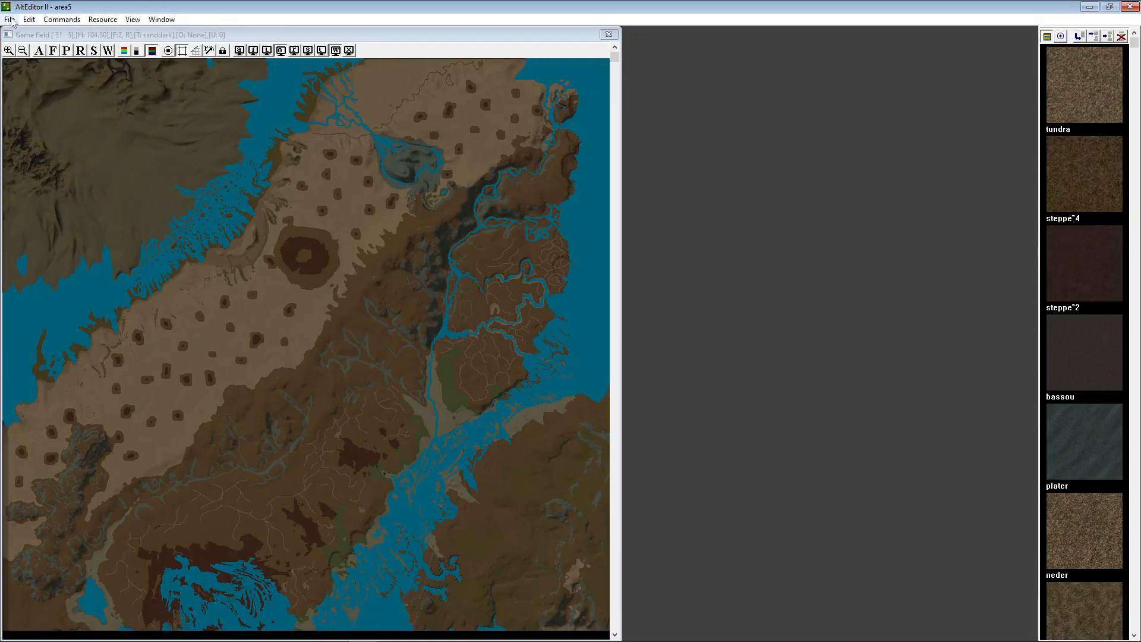
Open the project area1.prj from Carnivores Mod Files, in Base MEE 1.0.3, 1.0.3. fix, HUNTDAT, AREAS
left_click(11, 21)
left_click(24, 46)
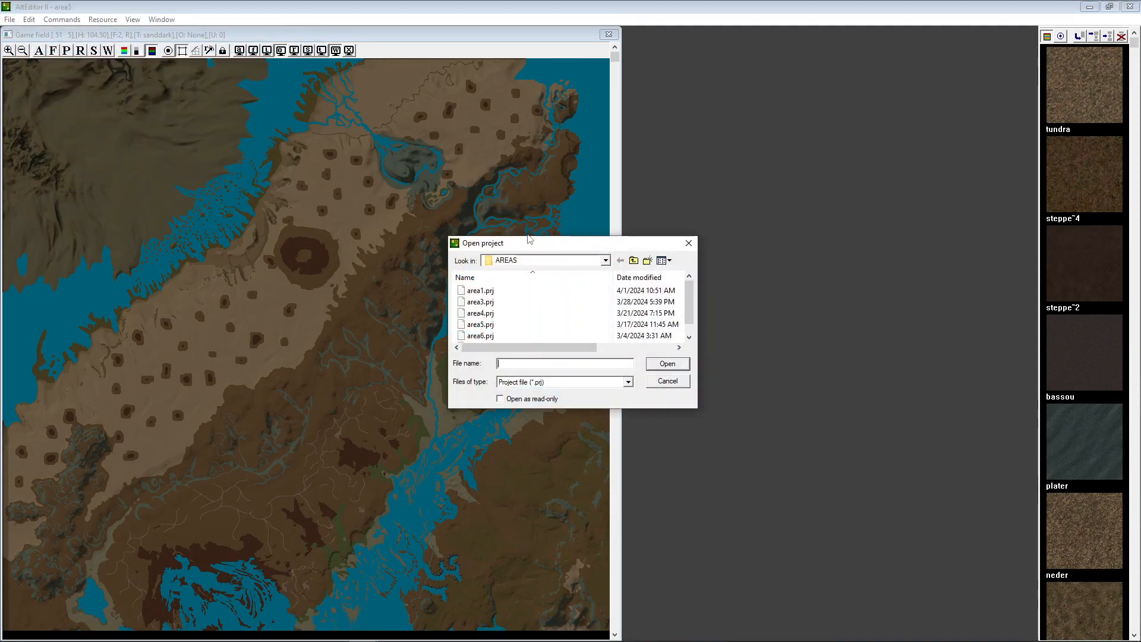
left_click(556, 260)
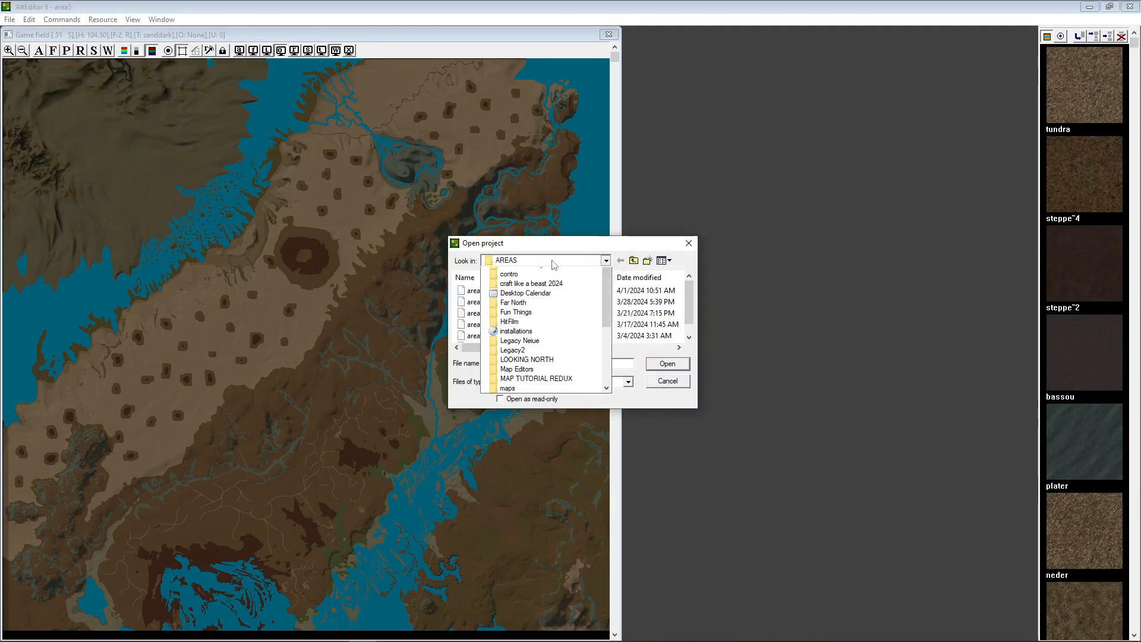
scroll(553, 416, "up", 5)
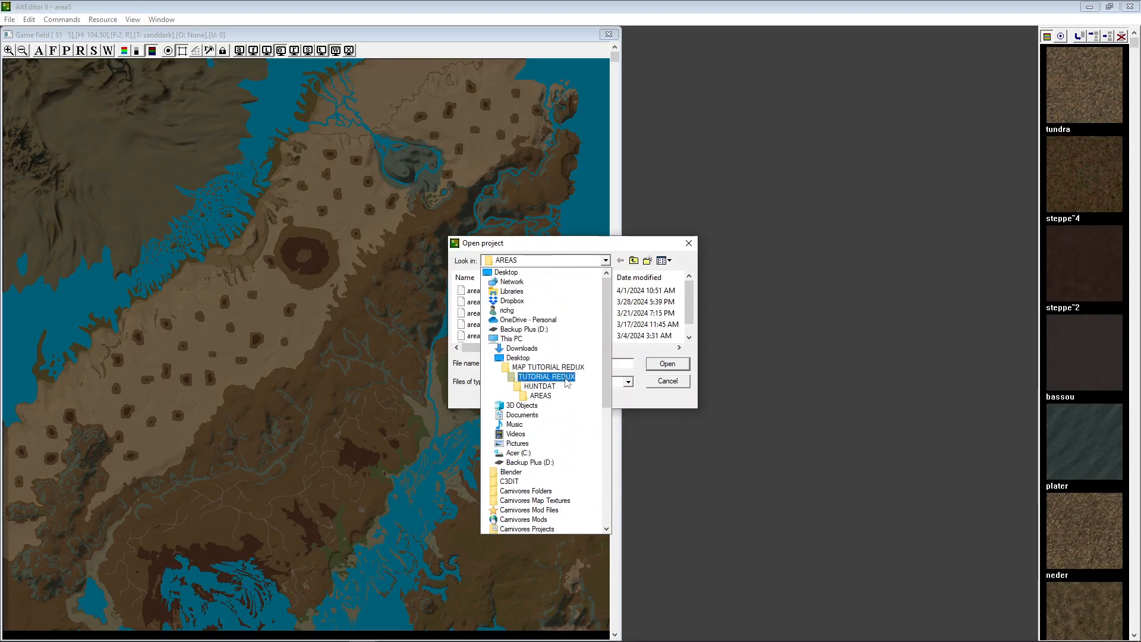
scroll(532, 461, "down", 3)
scroll(535, 452, "down", 1)
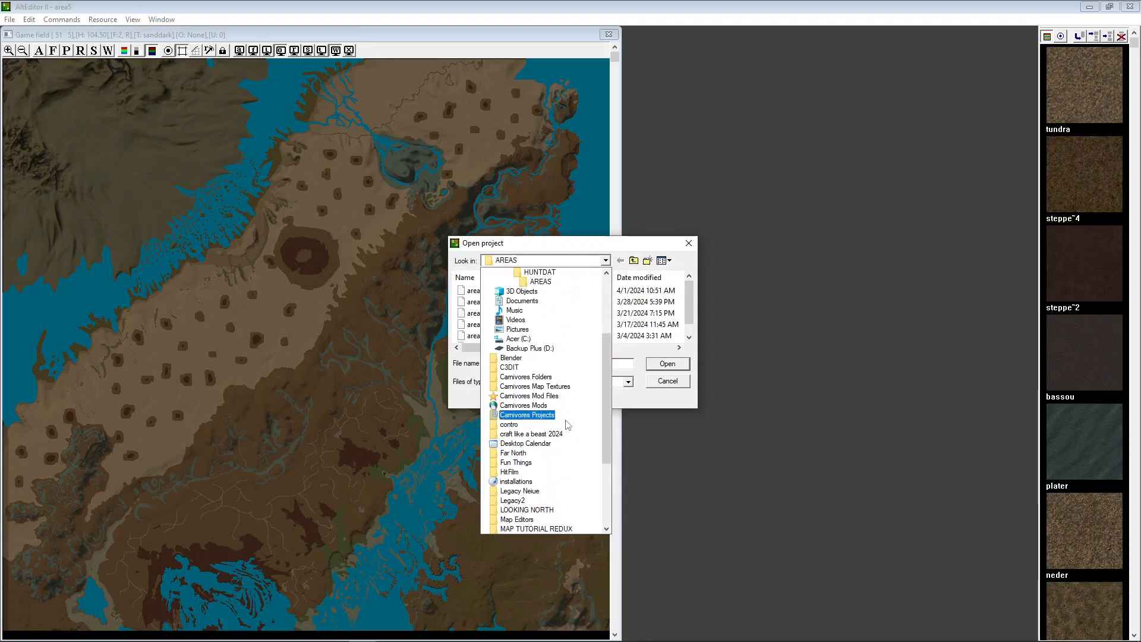
left_click(582, 377)
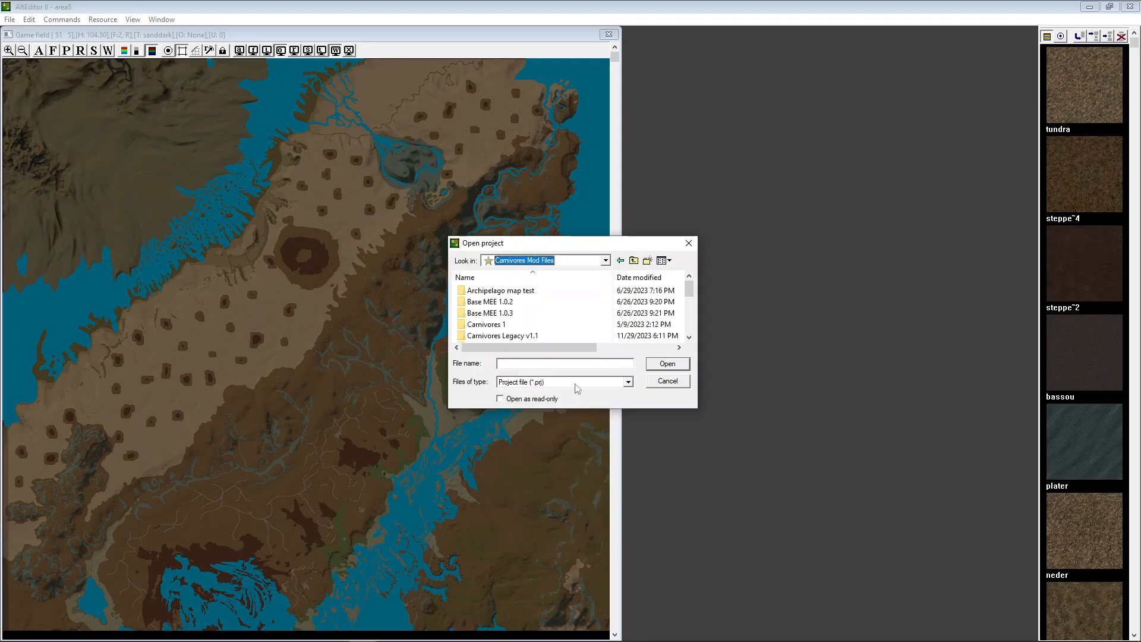
double_click(534, 302)
double_click(533, 292)
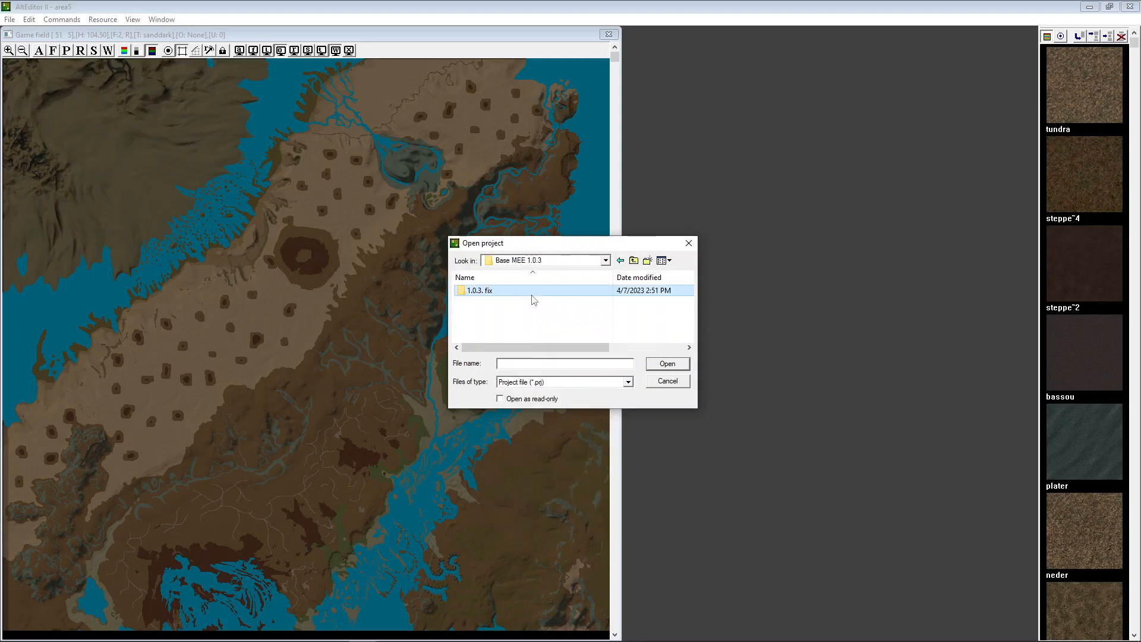
double_click(530, 294)
double_click(528, 293)
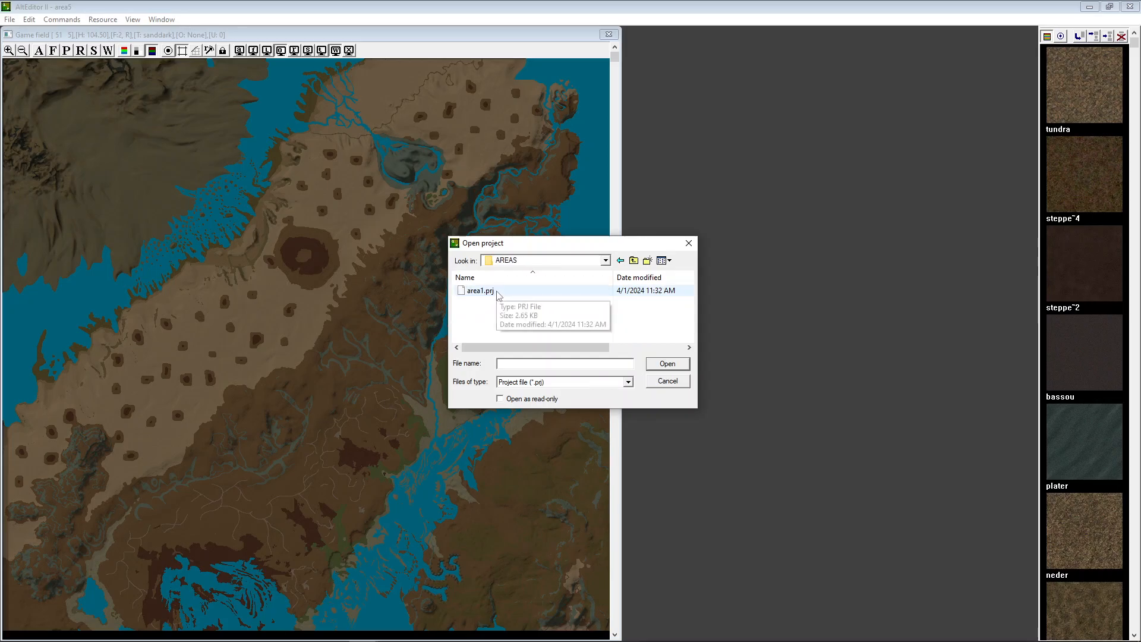
double_click(497, 291)
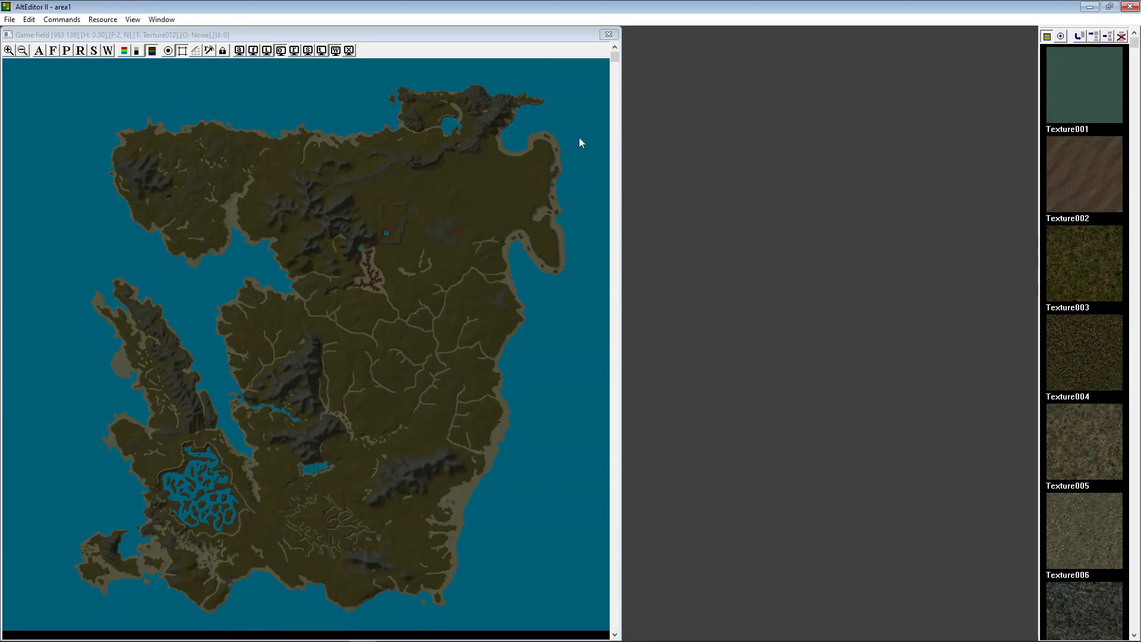
Display the area1 map as a greyscale heightmap and hide its water
left_click(137, 51)
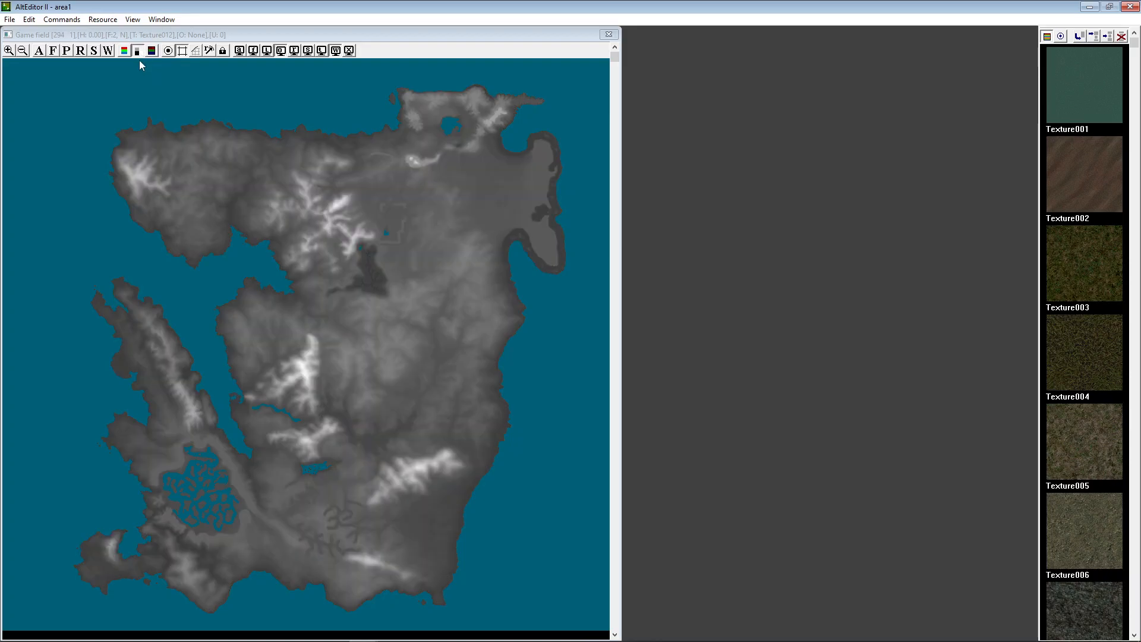
left_click(336, 51)
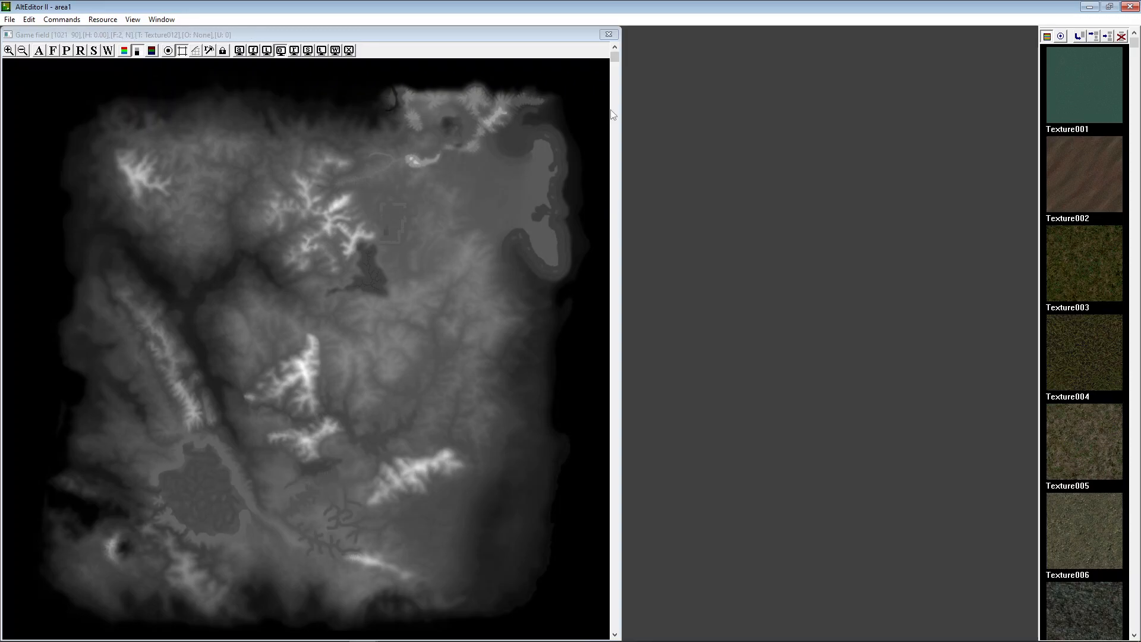
mouse_move(615, 56)
left_mouse_down()
mouse_move(652, 562)
mouse_move(669, 154)
mouse_move(654, 47)
left_mouse_up()
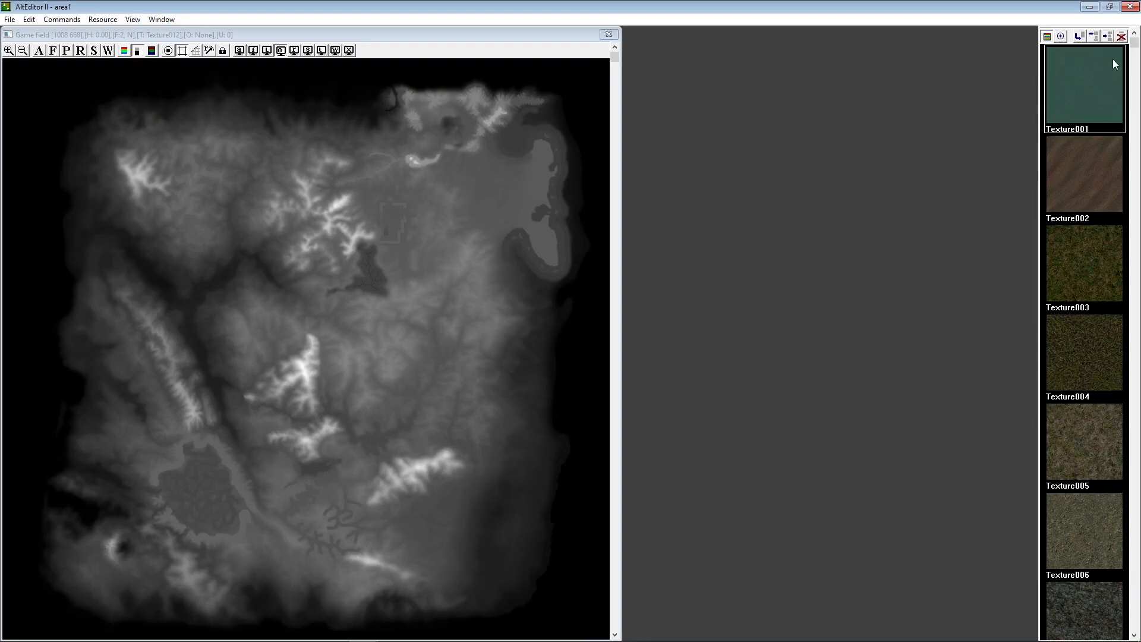
mouse_move(699, 640)
left_click(105, 20)
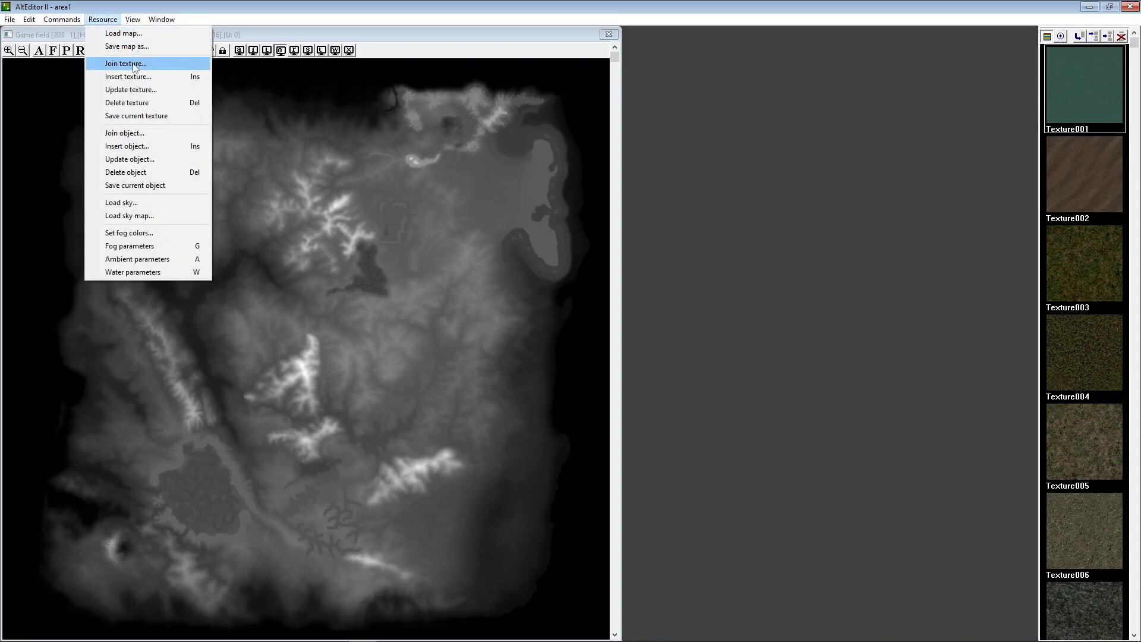
left_click(156, 117)
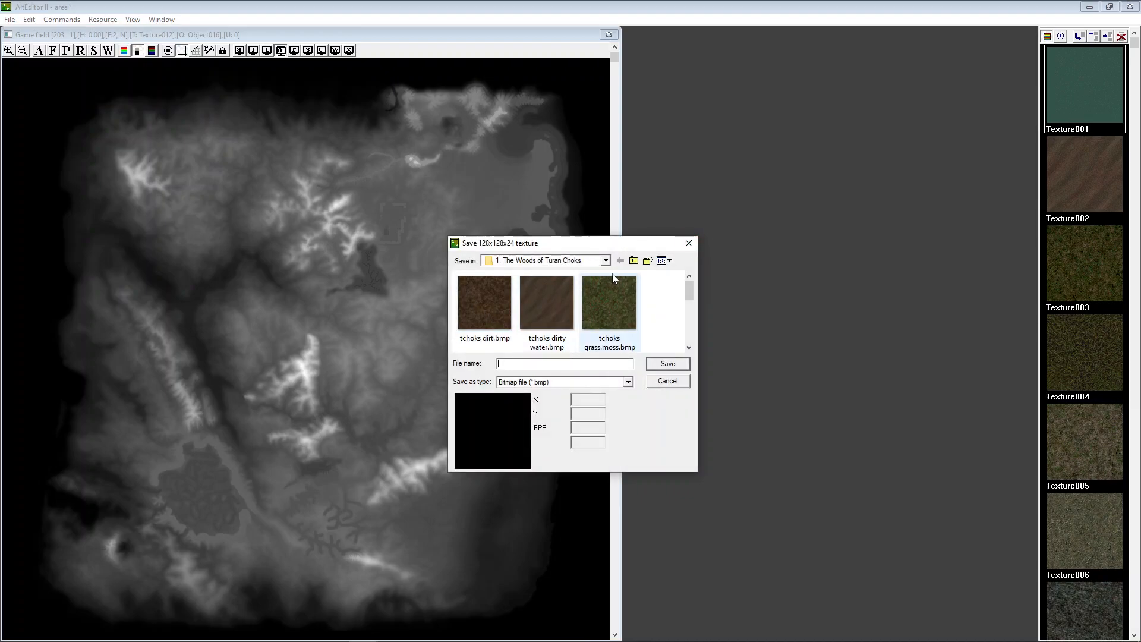
left_click(605, 260)
left_click(528, 274)
scroll(554, 327, "down", 5)
scroll(554, 327, "down", 3)
left_click(603, 363)
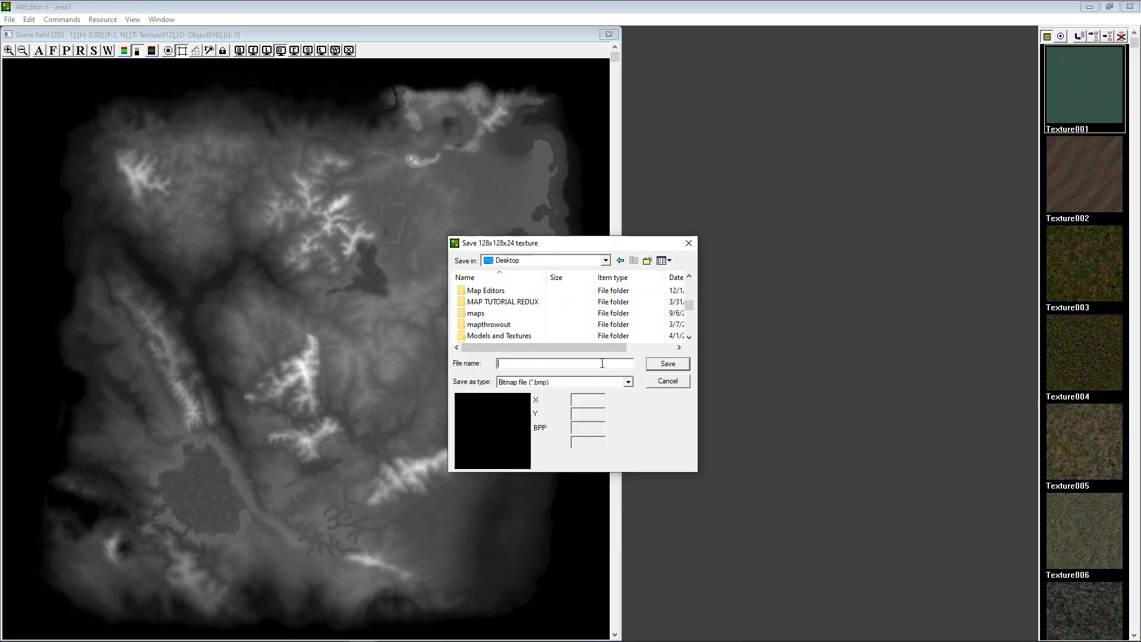
left_click(689, 243)
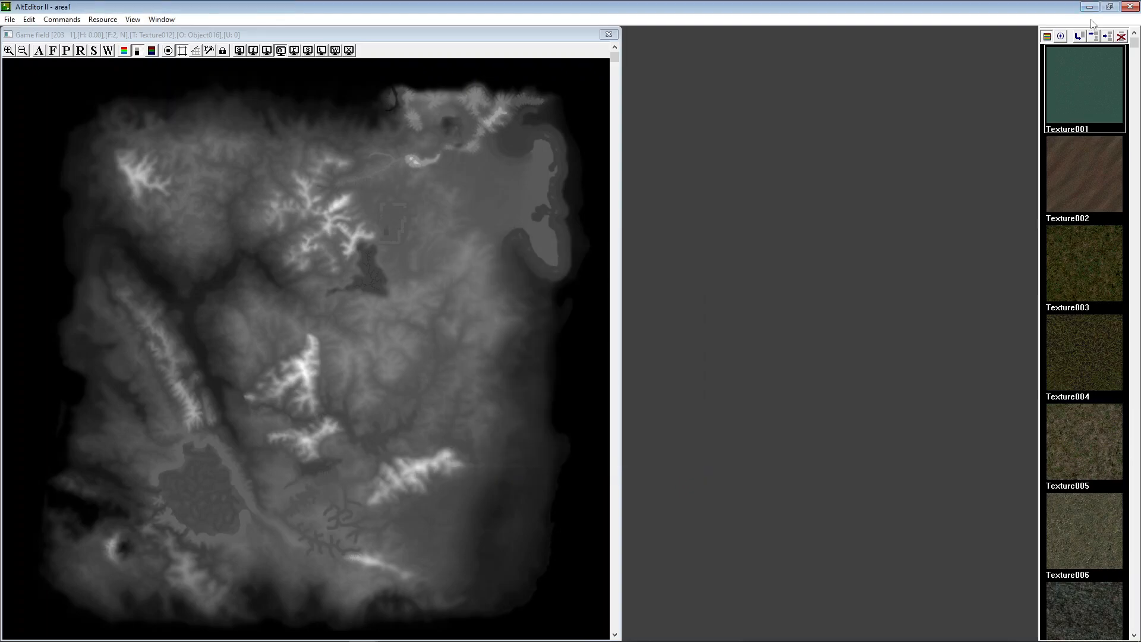
Switch the resource list from textures to objects and browse through the map's models
left_click(1060, 40)
scroll(1115, 101, "down", 15)
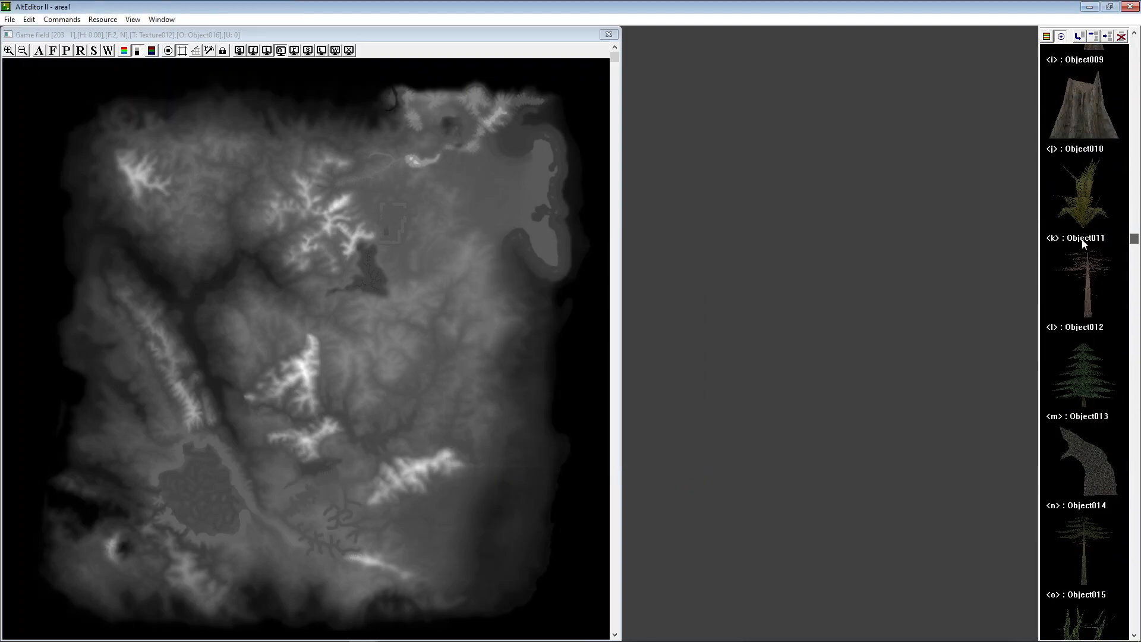
scroll(1076, 455, "down", 7)
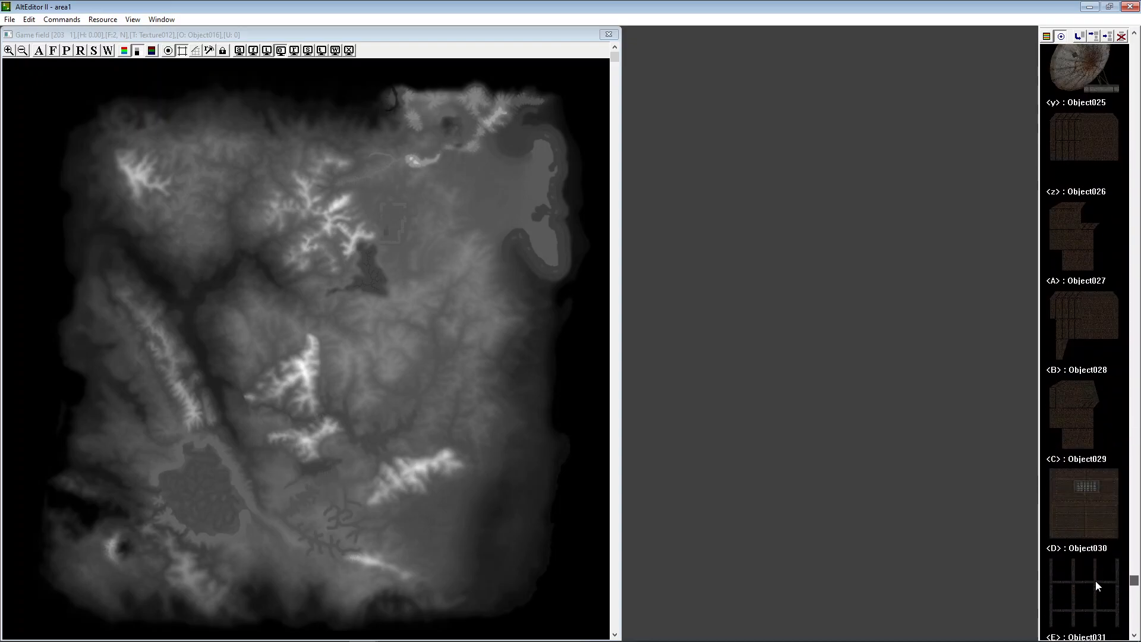
scroll(1119, 637, "up", 20)
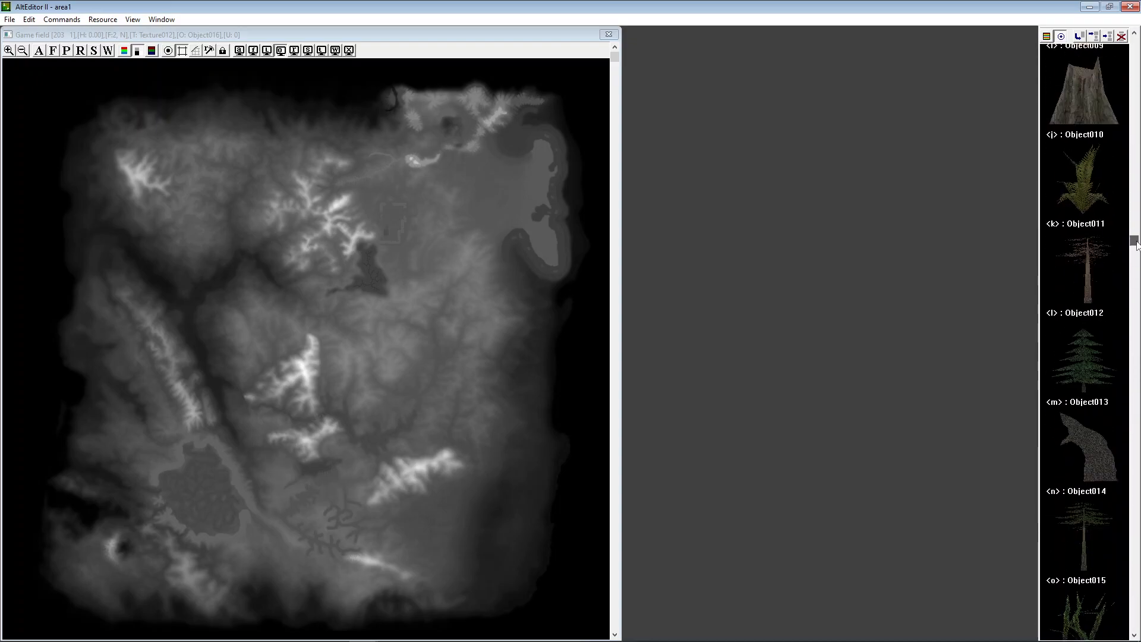
Select individual plants and other models throughout the object list to examine them, ending on Object005
left_click(1098, 163)
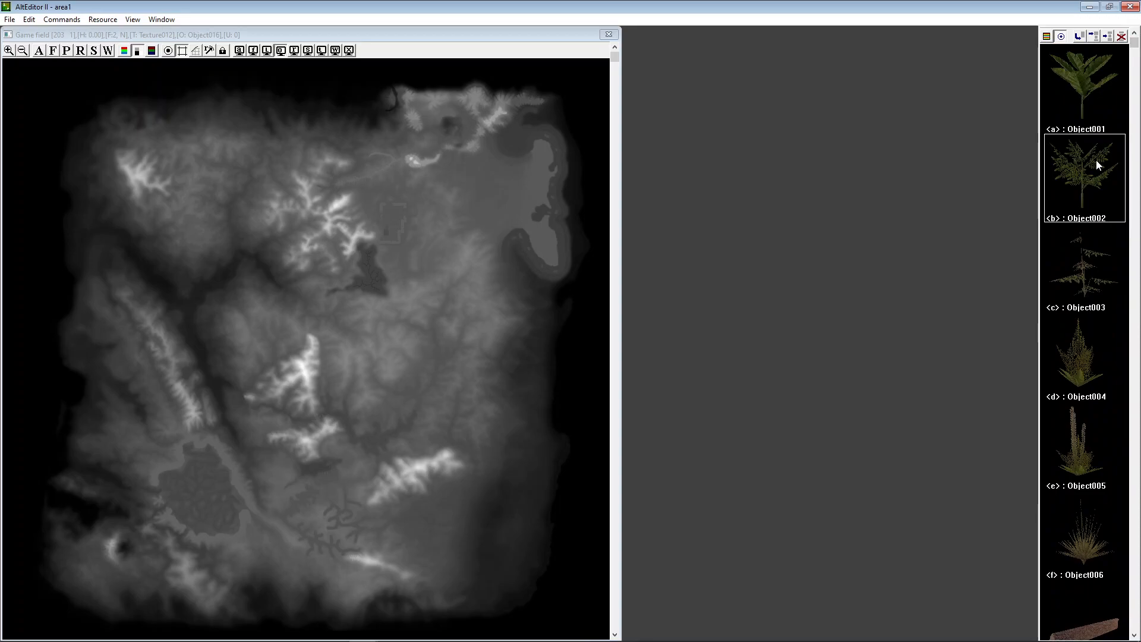
left_click(1087, 282)
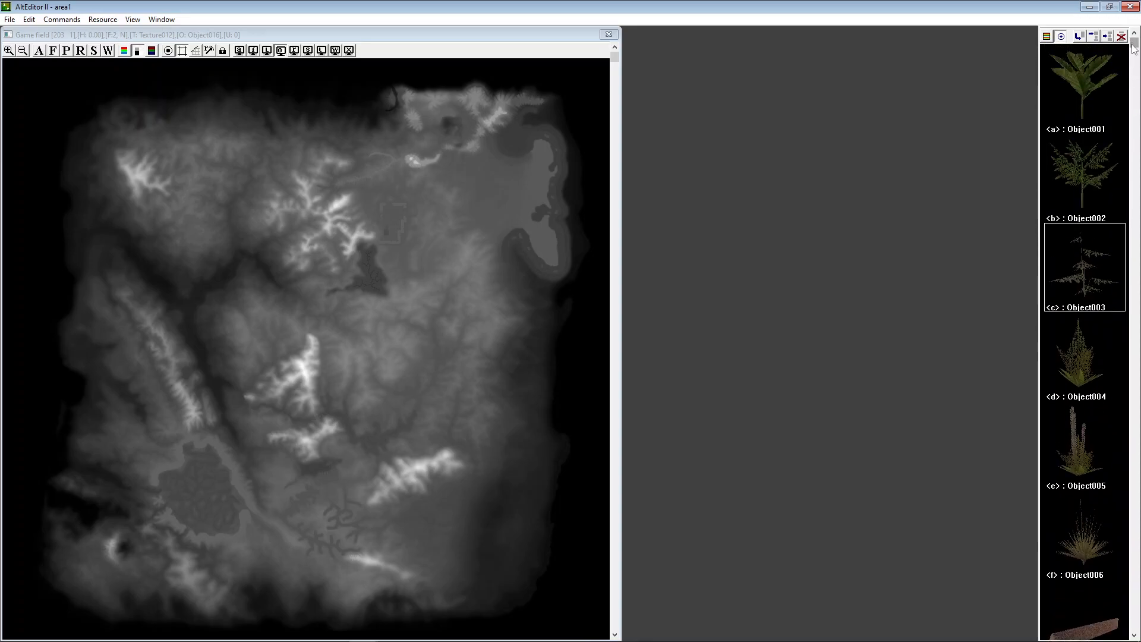
left_click(1076, 383)
left_click(1072, 447)
left_click(1068, 502)
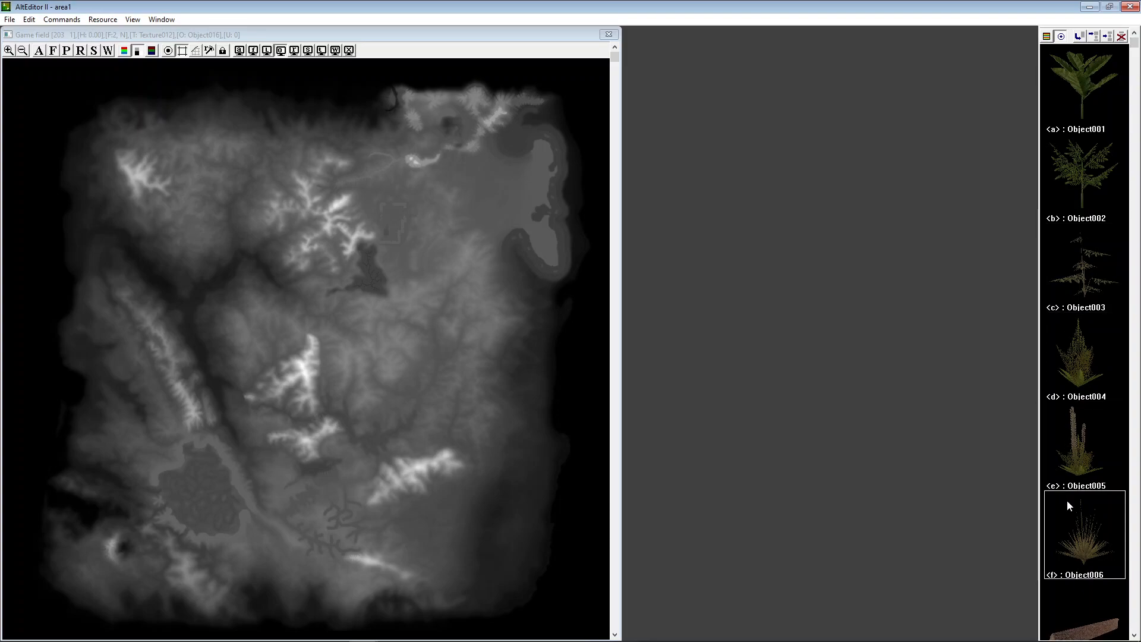
left_click(1082, 251)
left_click(1093, 98)
left_click(1088, 178)
left_click(1073, 345)
left_click(1075, 564)
left_click(1076, 603)
left_click(1104, 234)
left_click(1124, 102)
left_click(1113, 159)
left_click(1100, 267)
left_click(1087, 380)
left_click(1099, 487)
left_click(1102, 495)
left_click(1113, 95)
left_click(1092, 306)
left_click(1079, 390)
left_click(1091, 461)
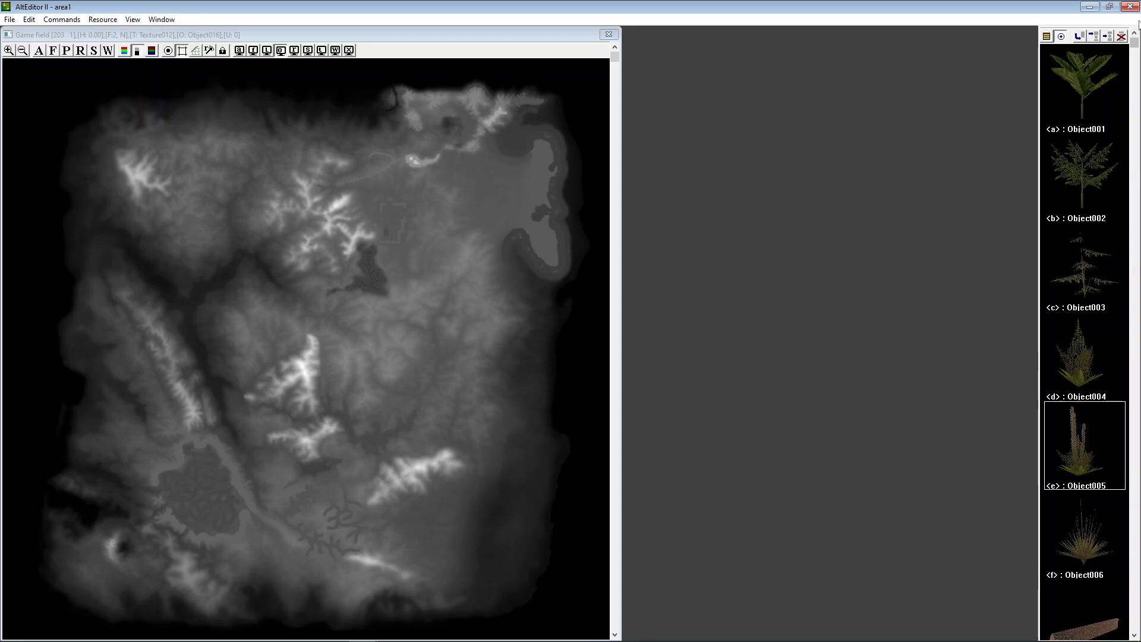
Change the map display from the heightmap to the terrain textures
scroll(1135, 46, "down", 8)
scroll(1134, 47, "up", 8)
left_click(152, 50)
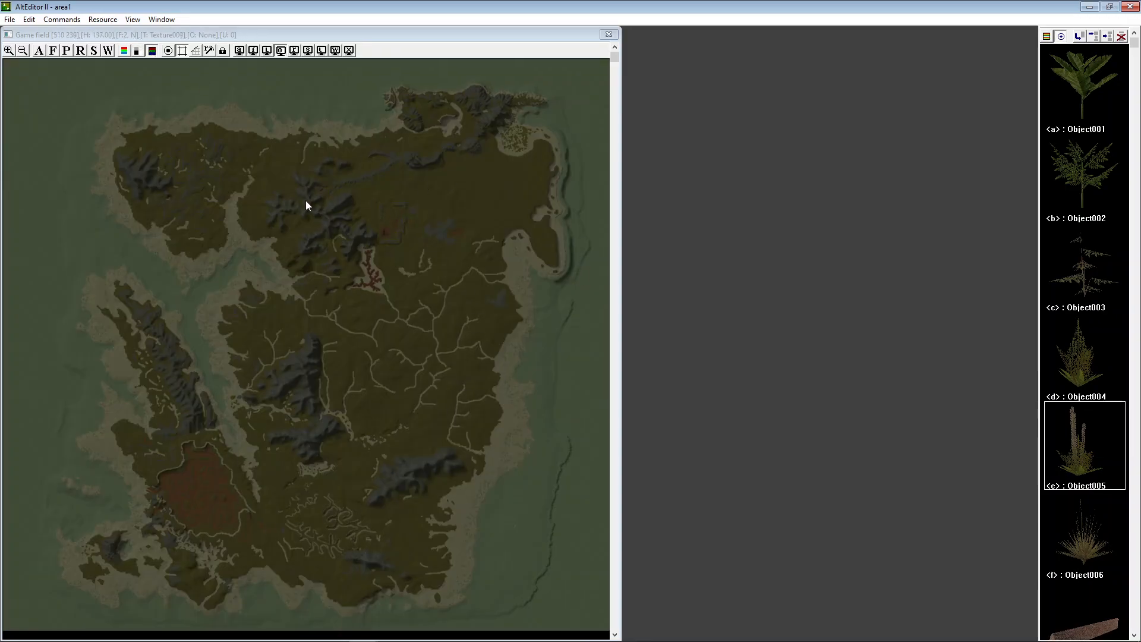